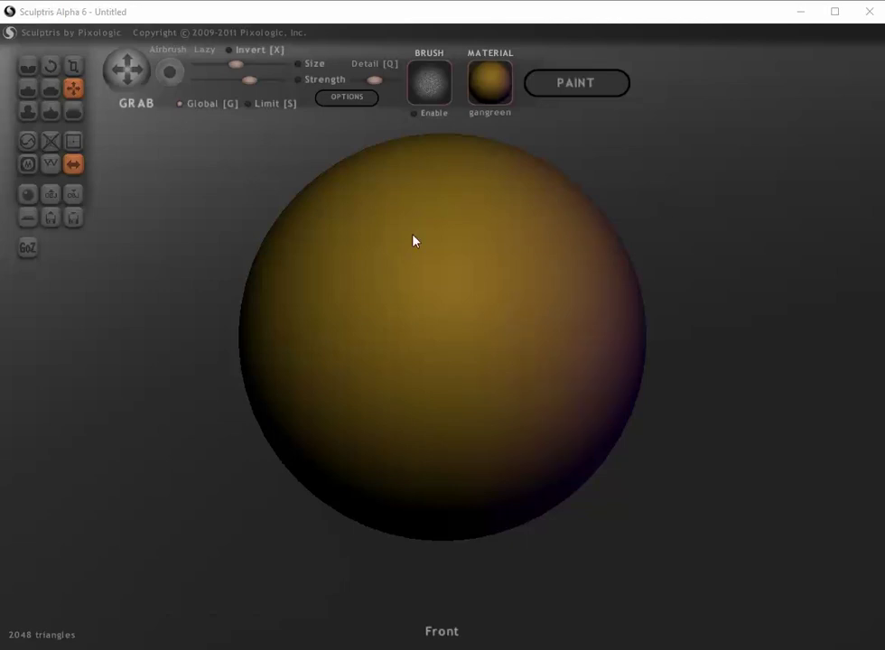
- Try scaling the whole sphere with the Scale tool and stretching it out of round, undoing the stretch
scroll(659, 264, down, 3)
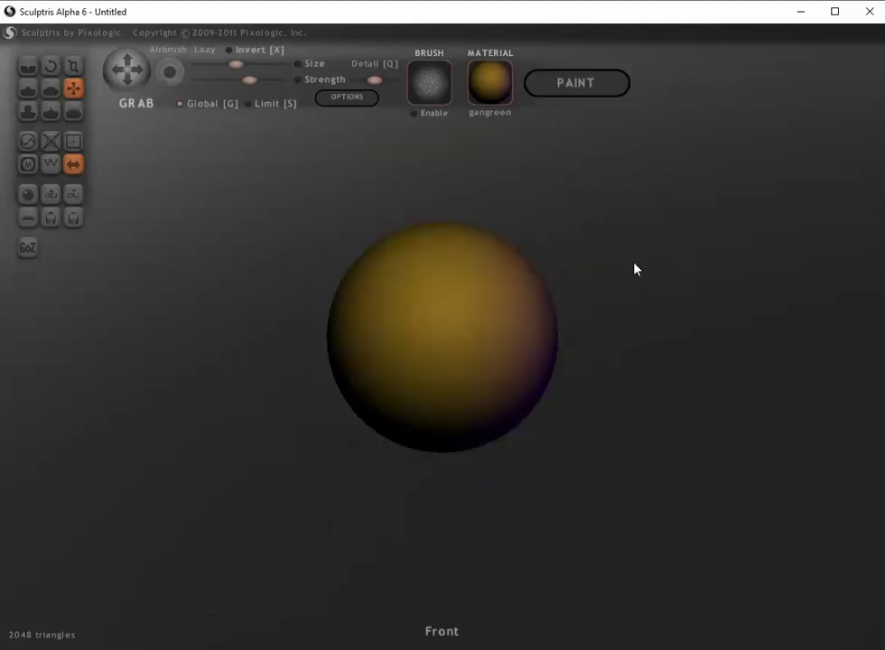
scroll(623, 268, up, 5)
scroll(601, 268, down, 3)
click(73, 65)
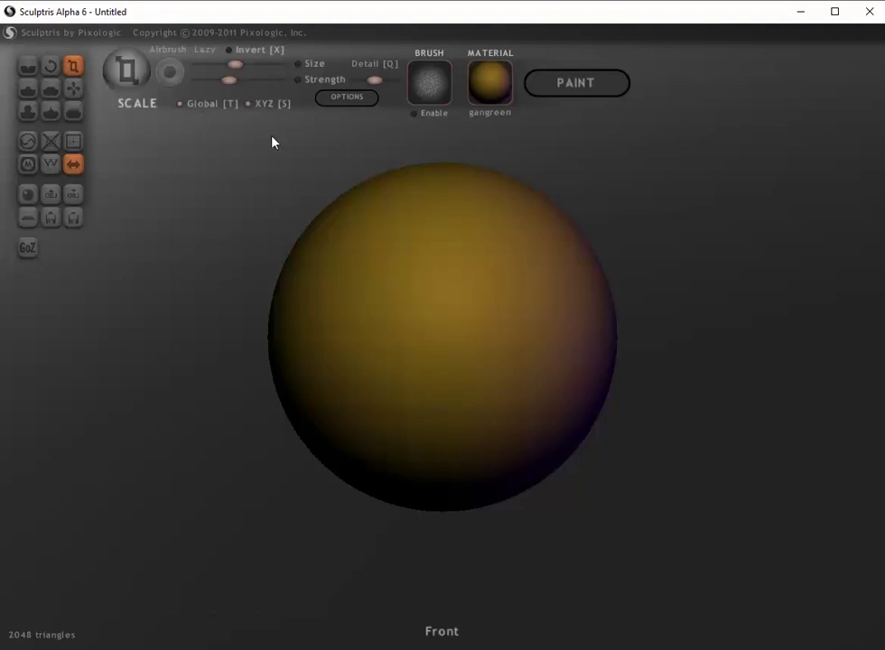
drag(447, 360, 494, 507)
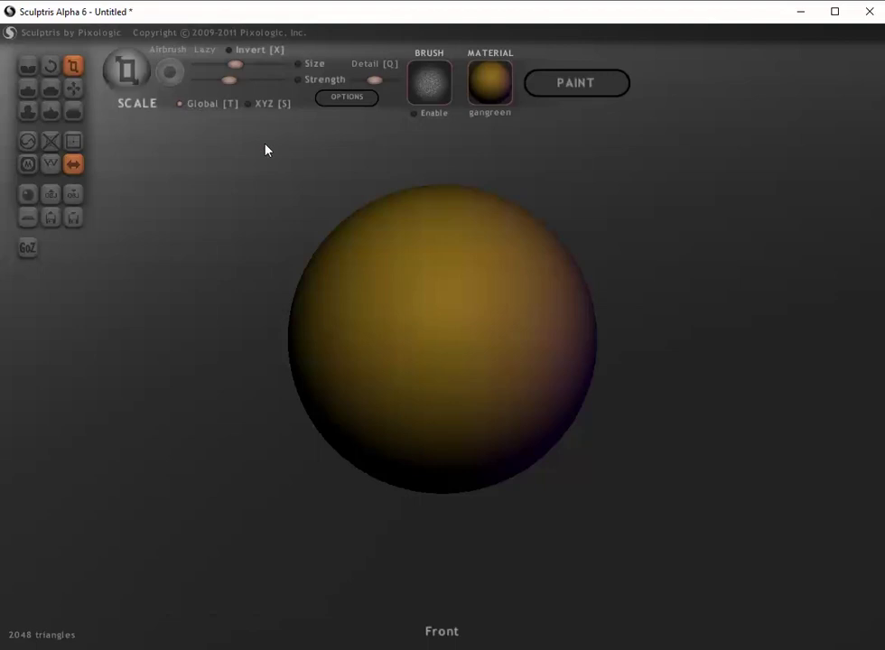
drag(439, 371, 448, 290)
mouse_move(638, 357)
mouse_down()
mouse_move(527, 369)
mouse_move(505, 343)
mouse_move(386, 335)
mouse_move(239, 346)
mouse_move(527, 366)
mouse_move(567, 360)
mouse_up()
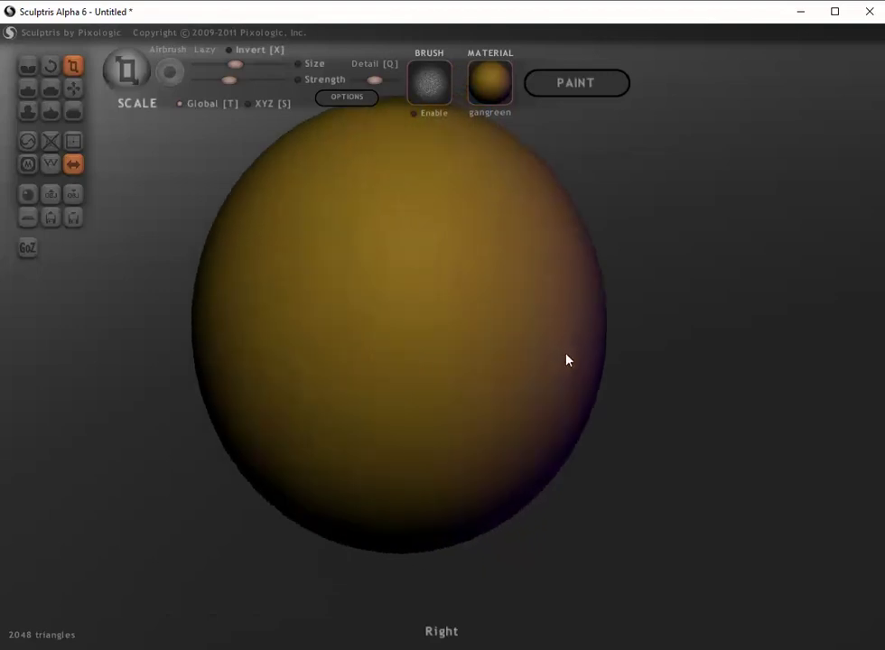
drag(642, 385, 790, 390)
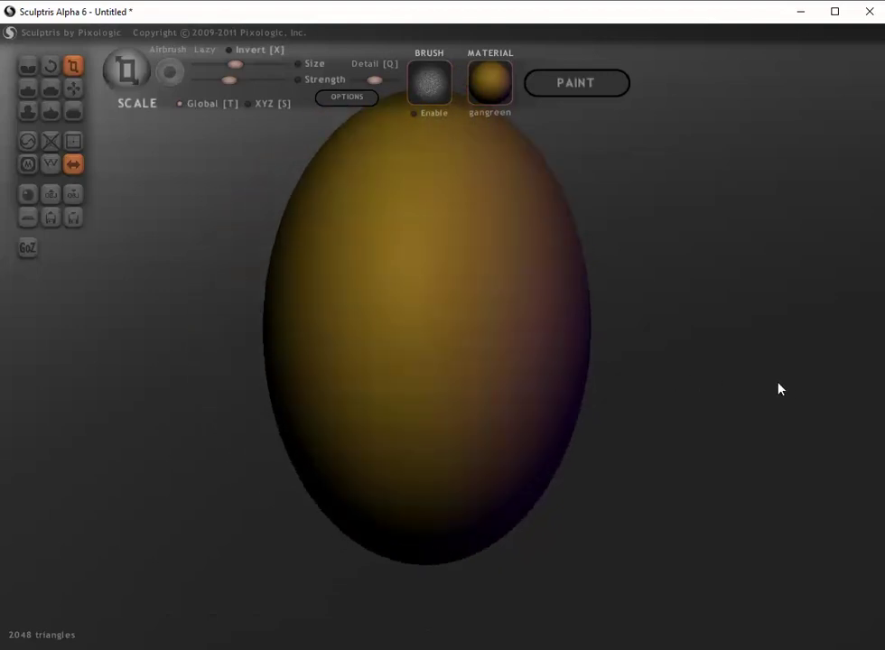
key(ctrl+z)
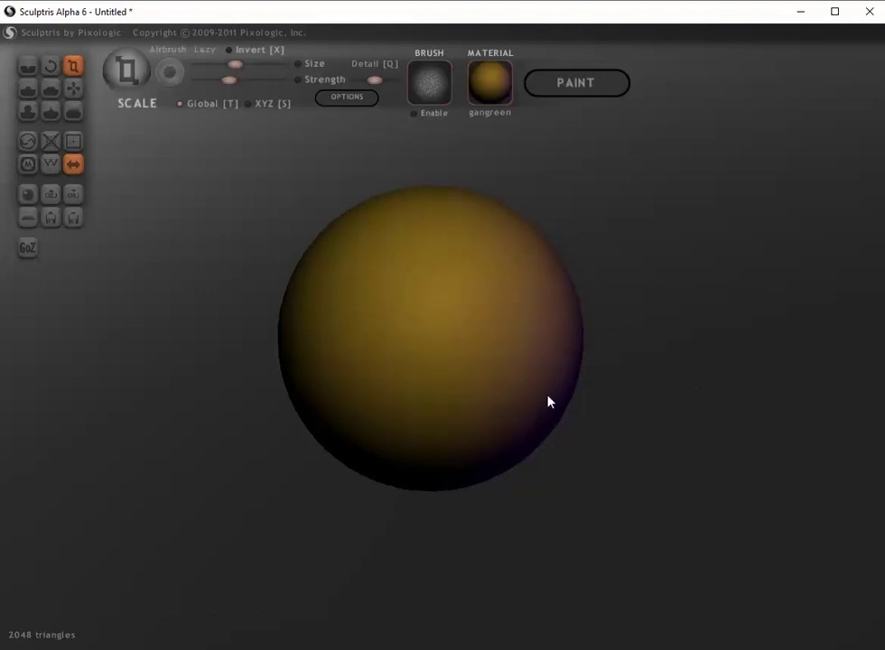
- Move the whole sphere slightly downward with the Grab tool in Global mode
drag(547, 396, 702, 382)
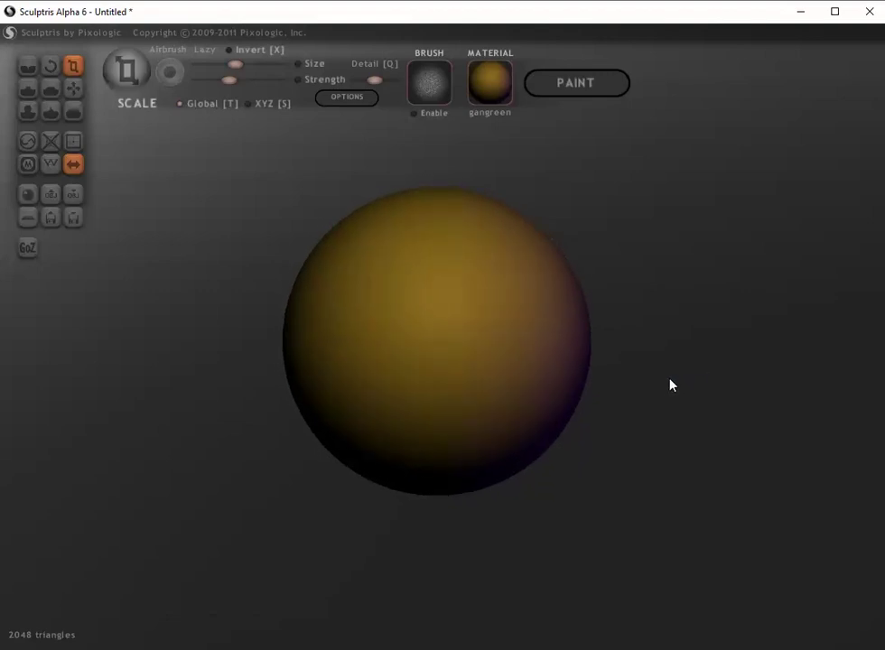
shift+click(668, 385)
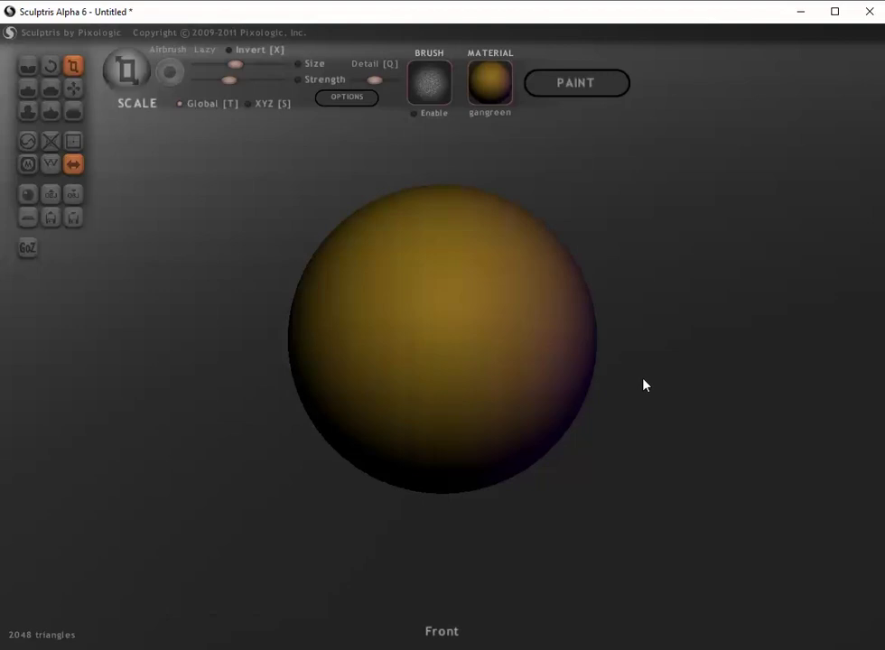
shift+drag(645, 381, 463, 402)
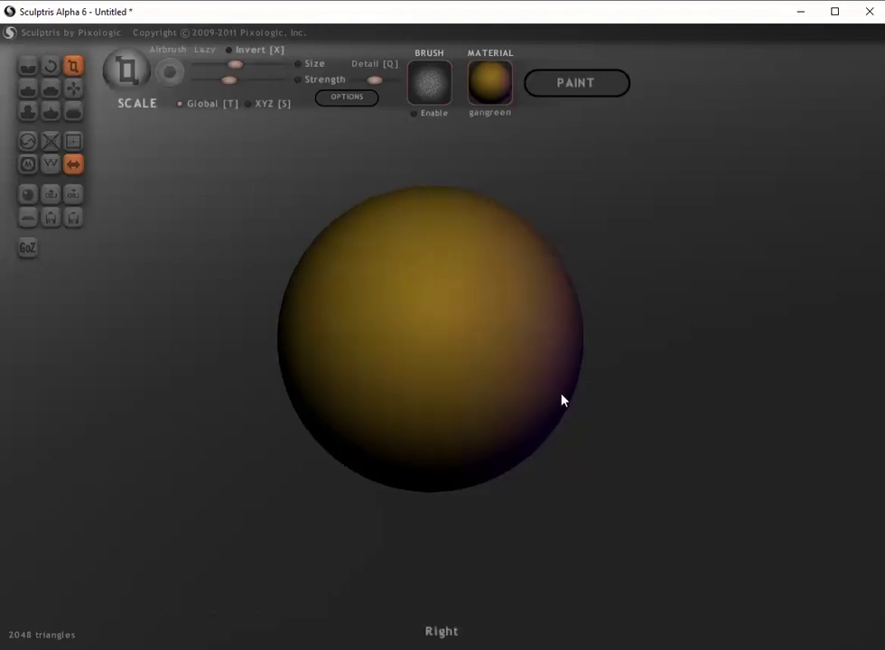
mouse_move(561, 401)
shift+mouse_down()
mouse_move(667, 395)
mouse_move(567, 414)
mouse_move(542, 431)
mouse_move(701, 446)
mouse_move(633, 446)
mouse_move(446, 502)
mouse_move(650, 519)
mouse_move(466, 517)
mouse_move(628, 503)
mouse_move(456, 508)
mouse_move(215, 540)
mouse_move(581, 472)
mouse_move(401, 499)
mouse_move(464, 471)
mouse_move(562, 465)
mouse_move(651, 483)
mouse_move(369, 511)
mouse_move(647, 499)
mouse_move(639, 471)
shift+mouse_up()
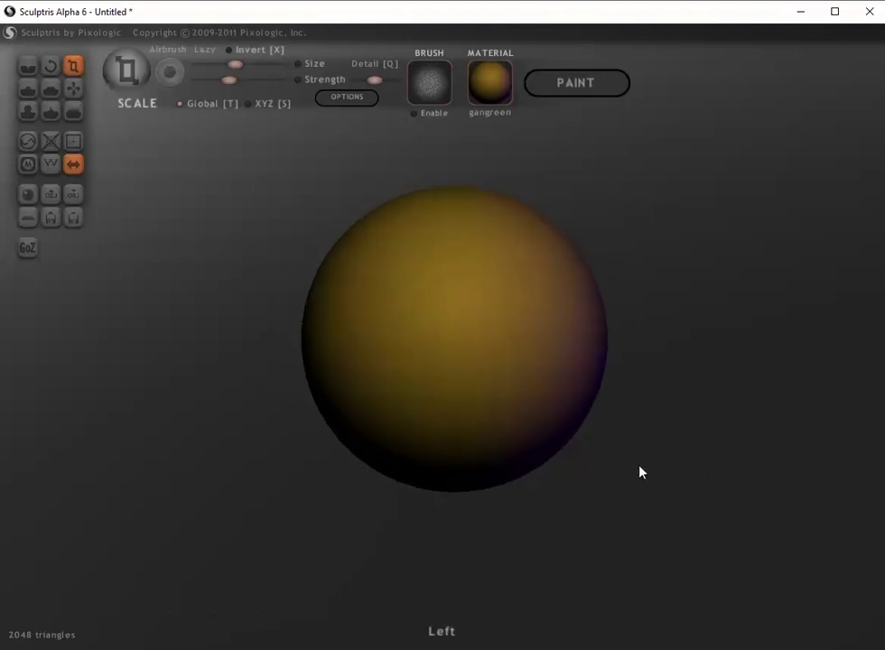
click(73, 88)
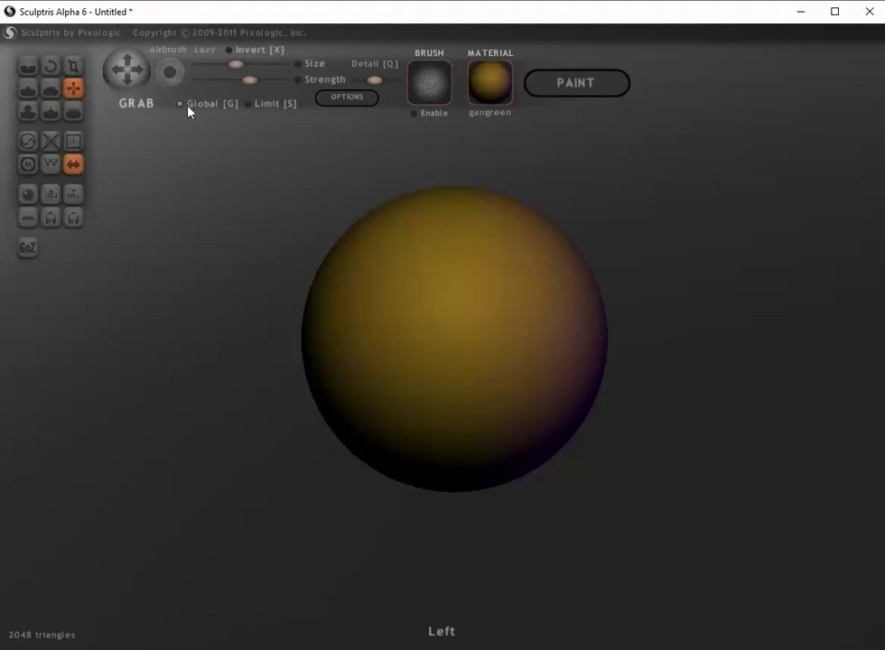
drag(481, 311, 478, 355)
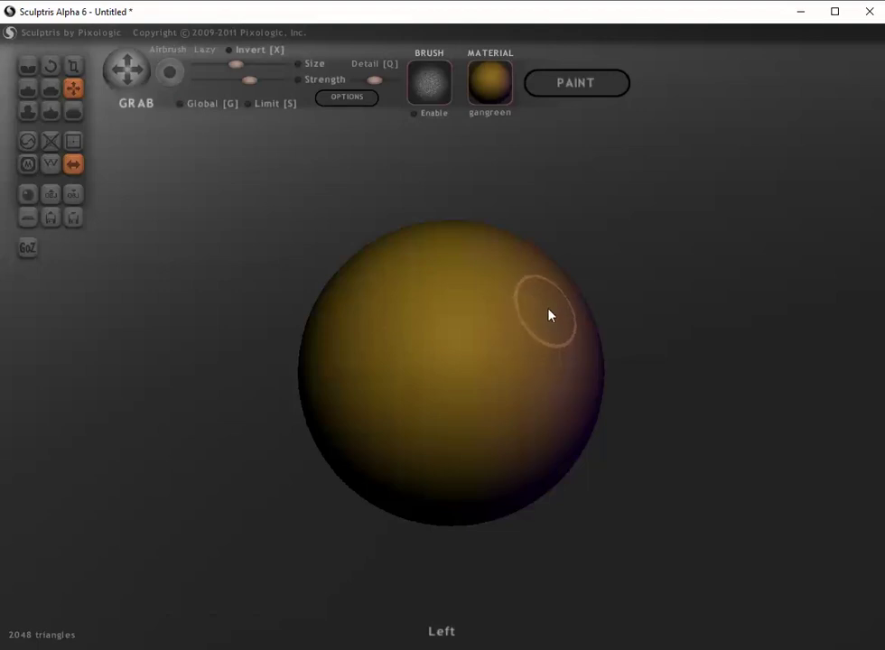
- Try pulling a horn out of the sphere's side with Grab and Global off, undoing the strokes
scroll(542, 314, down, 5)
mouse_move(502, 334)
mouse_down()
mouse_move(582, 304)
mouse_move(580, 280)
mouse_up()
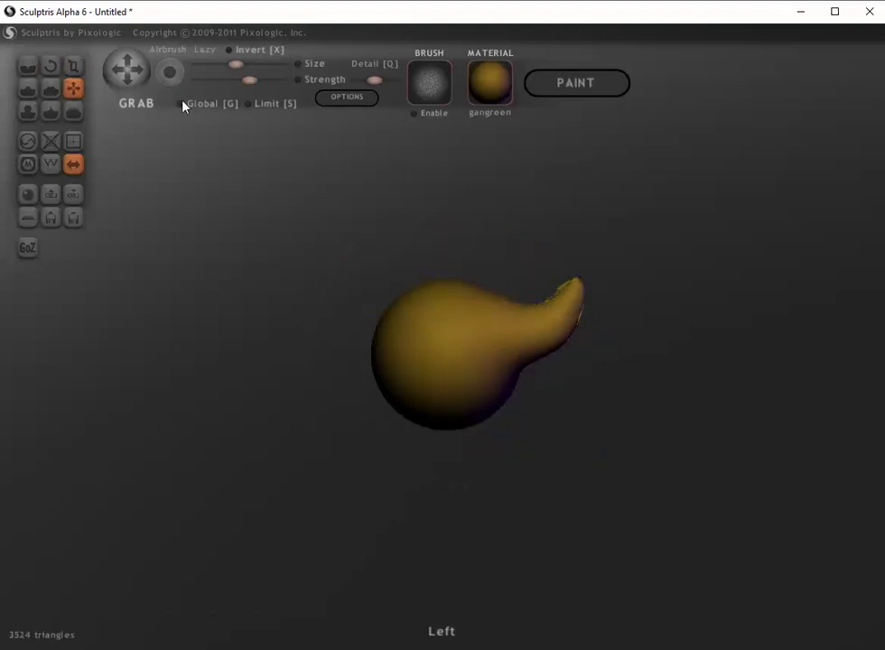
key(ctrl+z)
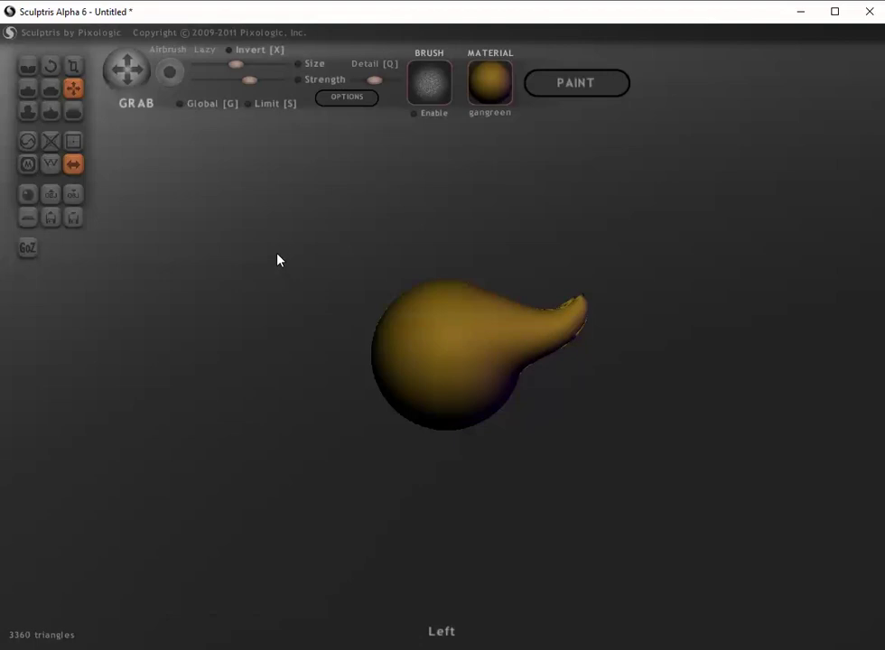
key(ctrl+z)
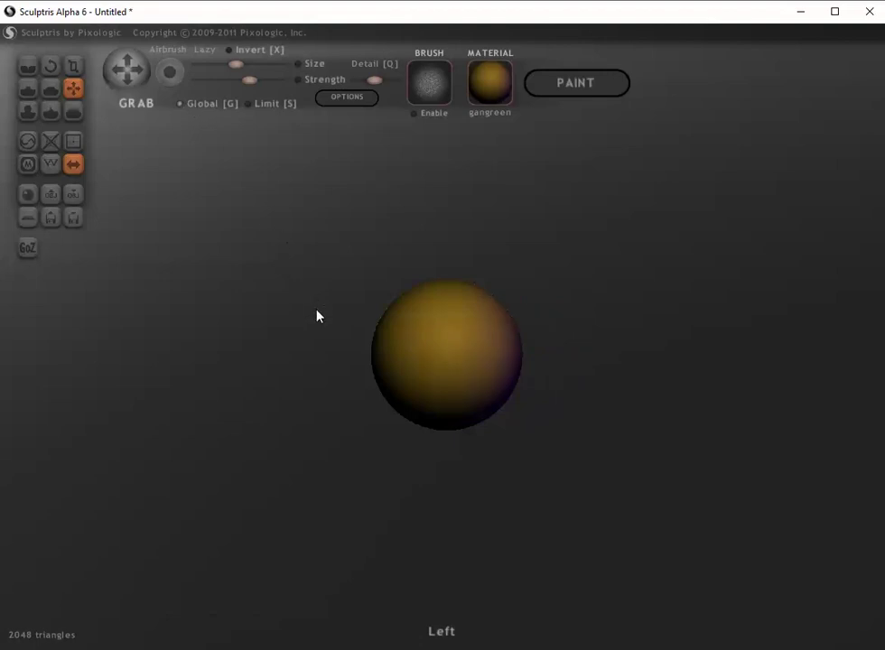
- Try reshaping one side of the sphere with the Scale tool, using XYZ scaling with Global off
scroll(320, 315, up, 5)
scroll(541, 347, down, 2)
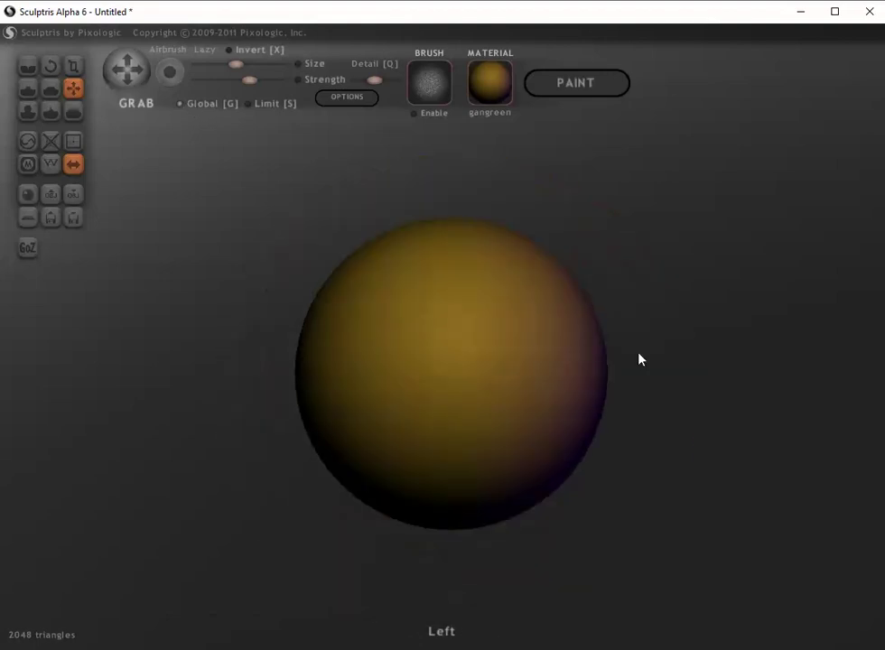
click(73, 65)
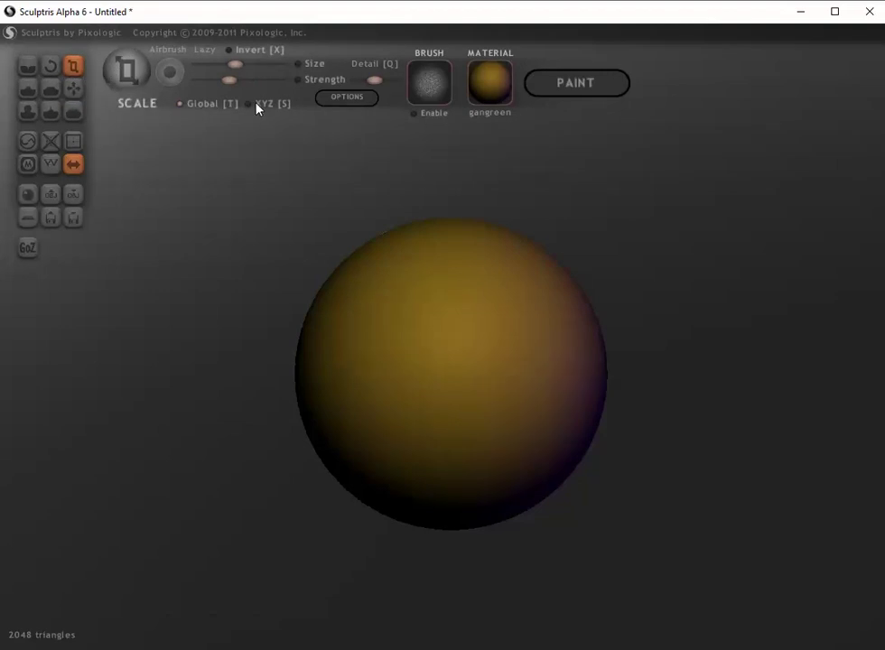
drag(499, 339, 476, 343)
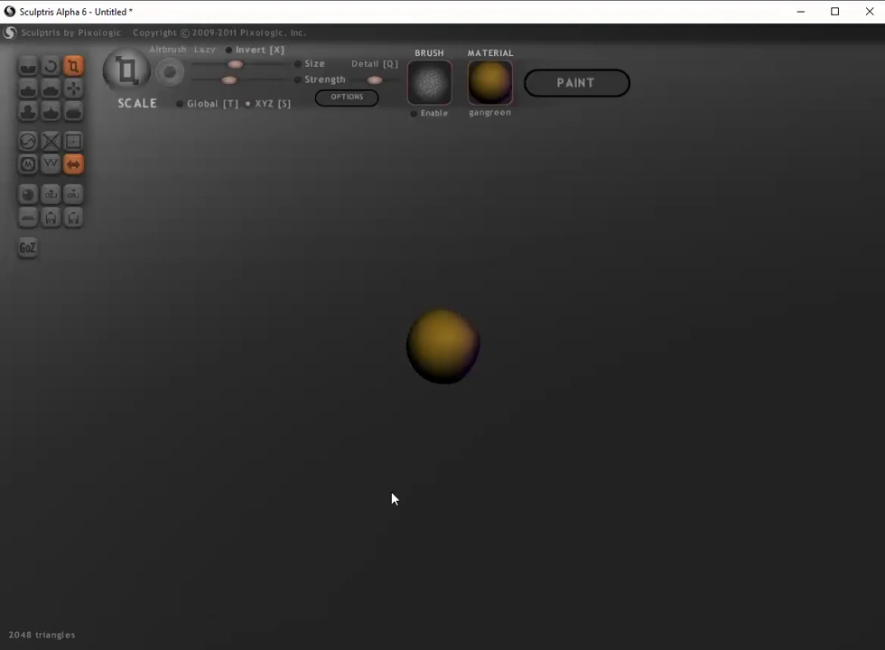
click(476, 348)
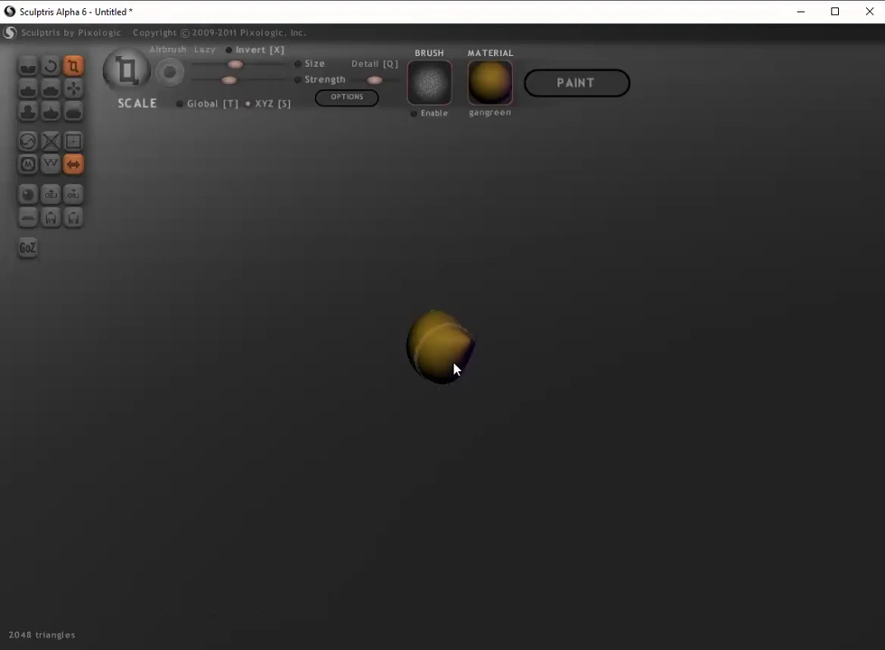
drag(460, 358, 519, 261)
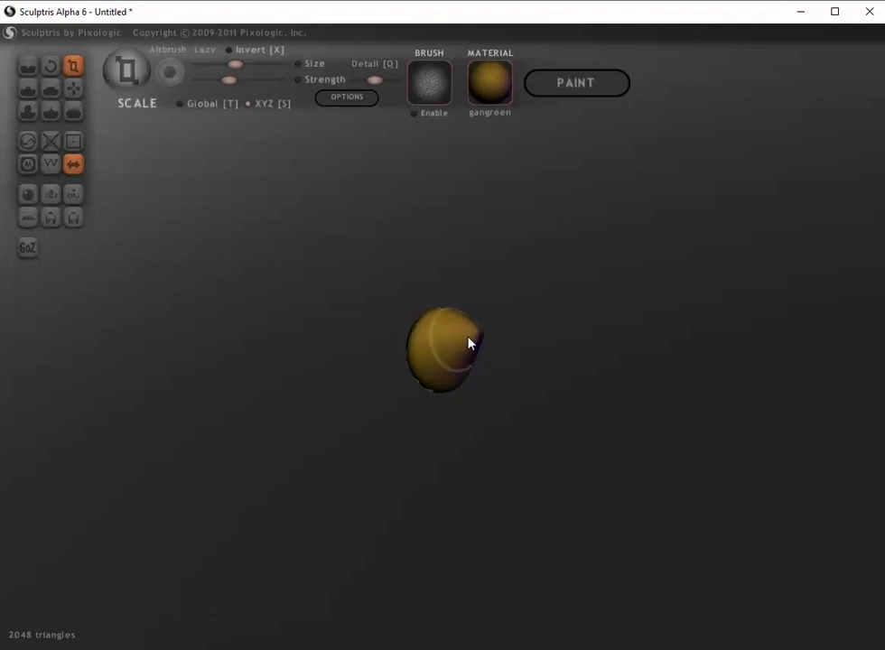
drag(470, 344, 511, 284)
drag(565, 353, 565, 359)
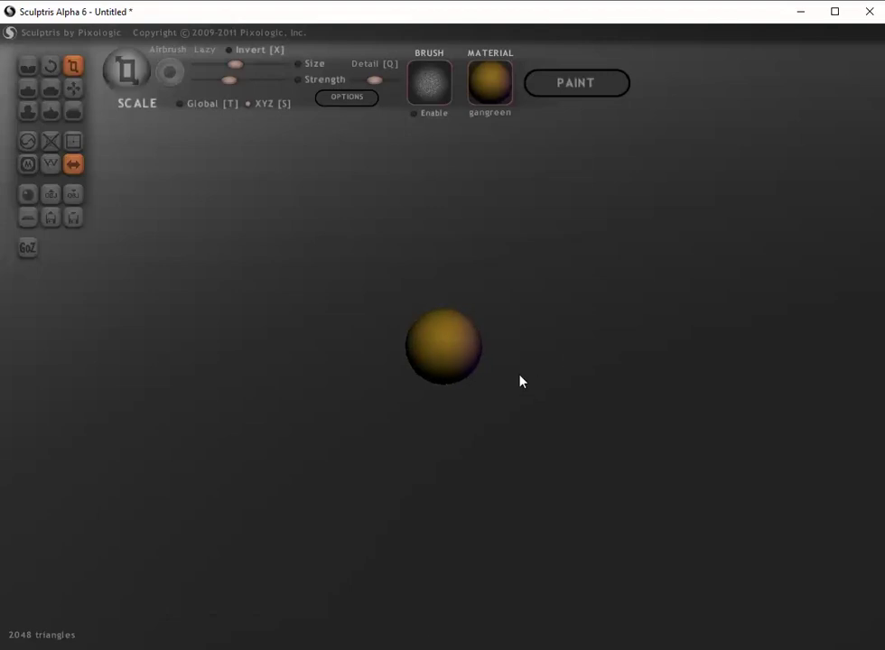
shift+drag(520, 380, 520, 381)
- Add a mirrored pair of smaller spheres at the upper sides of the main sphere as ears, seen from the front
scroll(519, 380, up, 4)
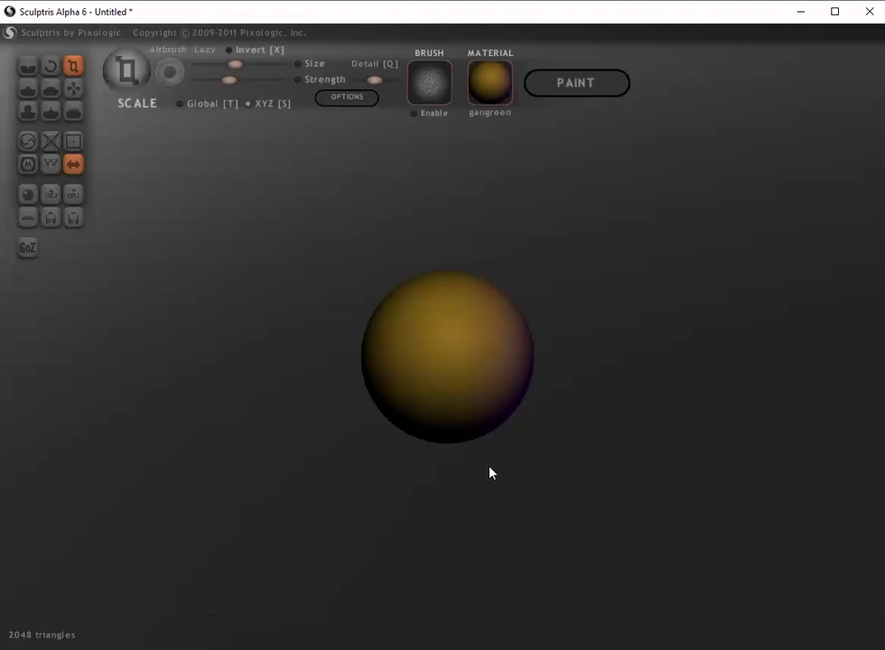
shift+drag(490, 473, 394, 478)
scroll(334, 401, up, 3)
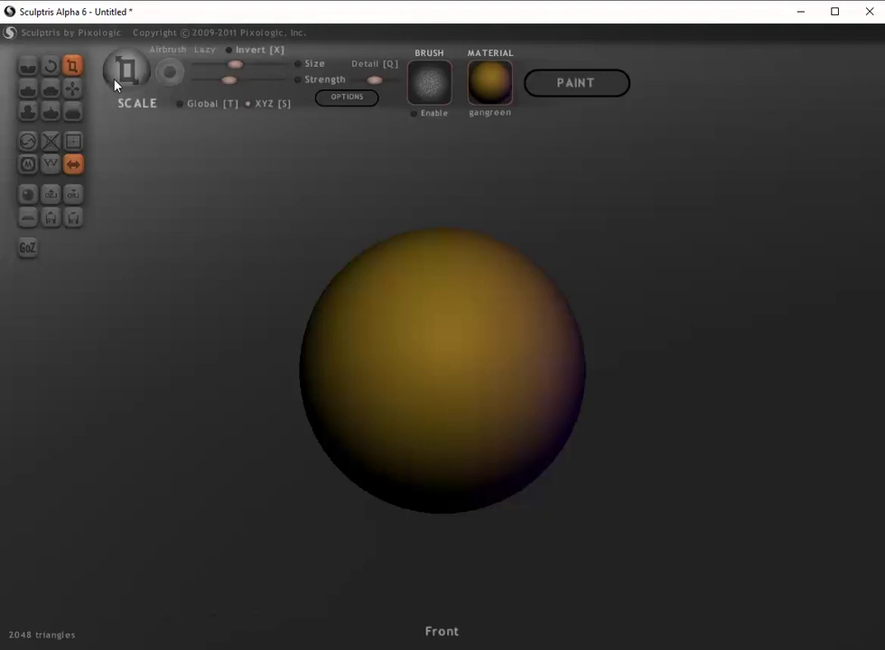
scroll(346, 186, down, 2)
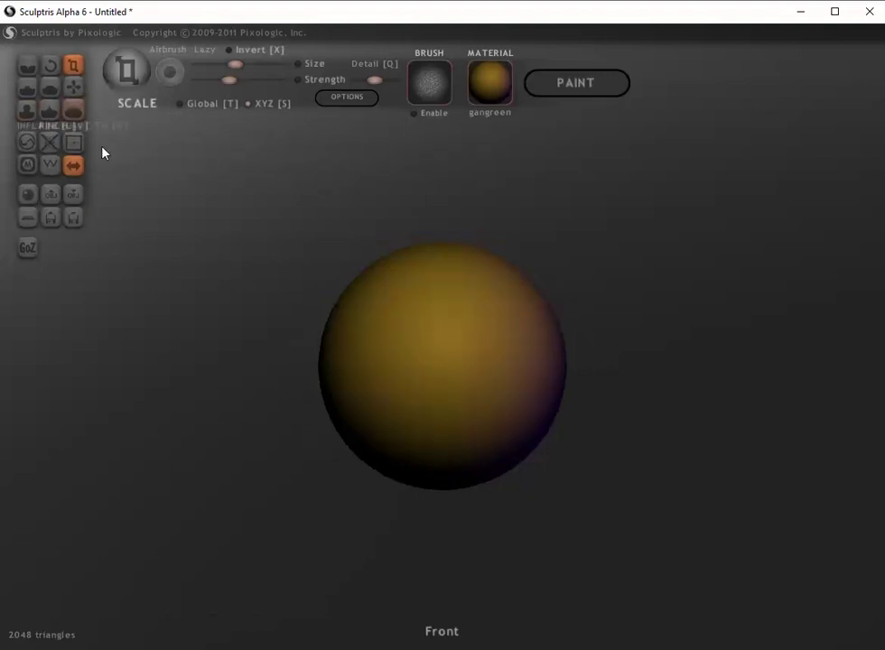
click(29, 197)
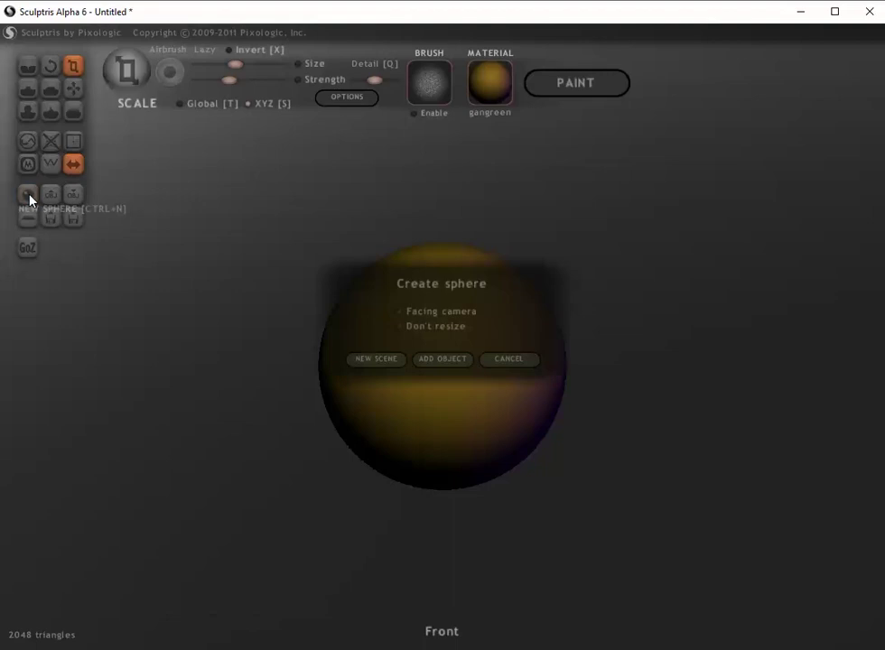
click(446, 362)
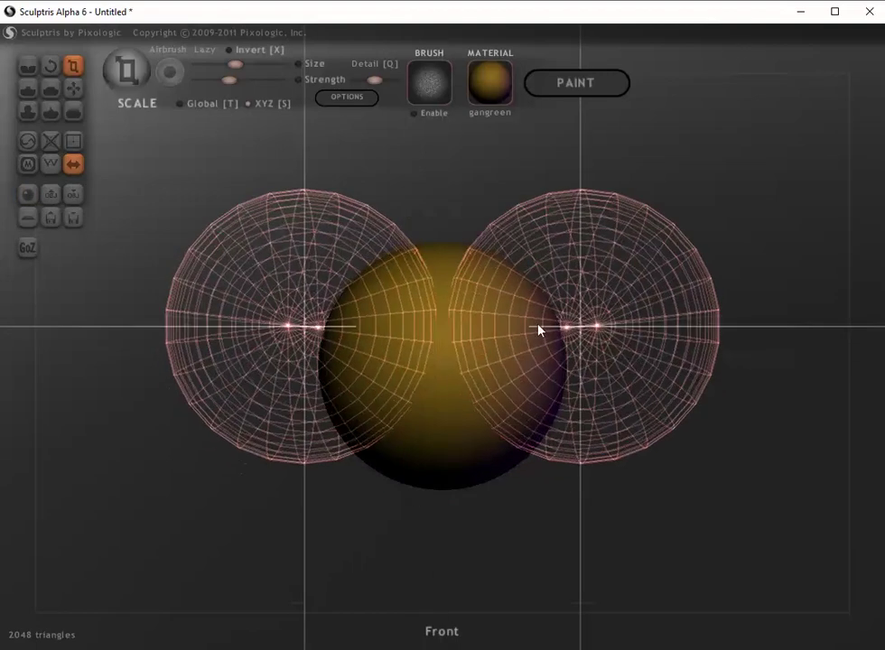
click(547, 267)
- Flatten the pair of ear spheres into thin discs from front to back using Scale with Global and XYZ on
drag(612, 467, 388, 433)
click(73, 66)
drag(403, 175, 434, 343)
right_drag(434, 343, 130, 106)
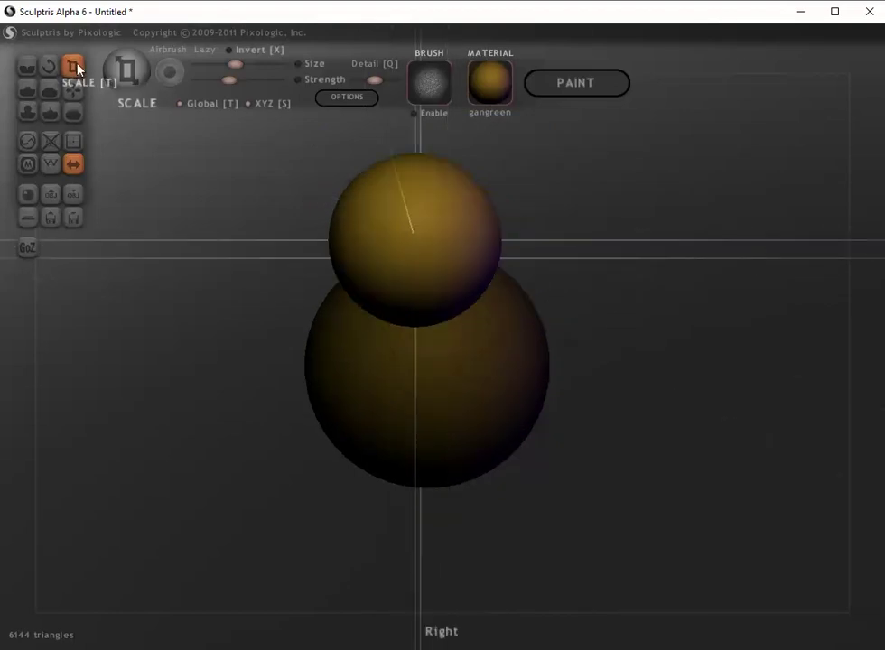
click(221, 107)
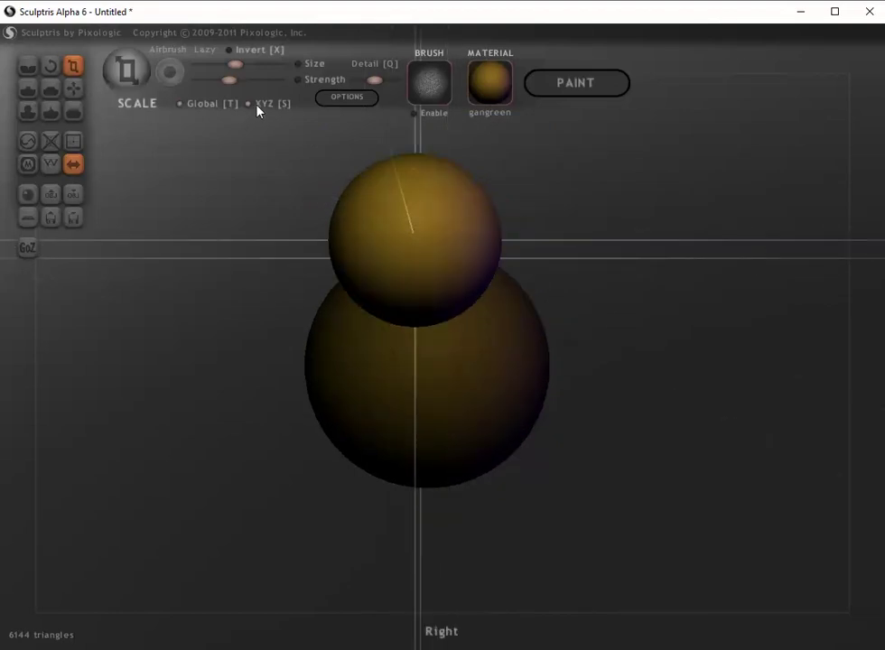
drag(480, 234, 204, 229)
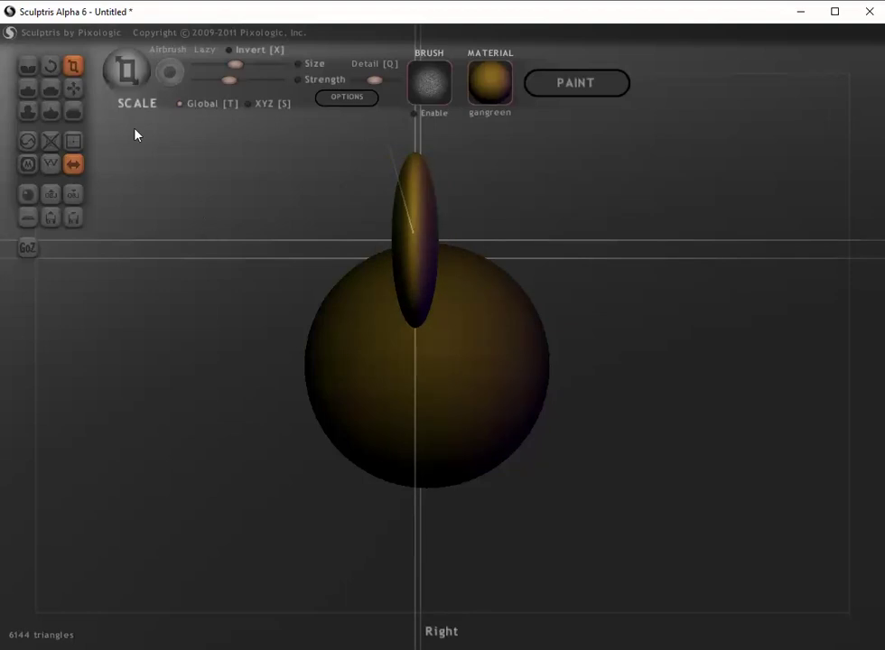
- Move the flattened ears globally toward the back of the main sphere and slightly down with the Grab tool
click(73, 87)
drag(393, 243, 506, 264)
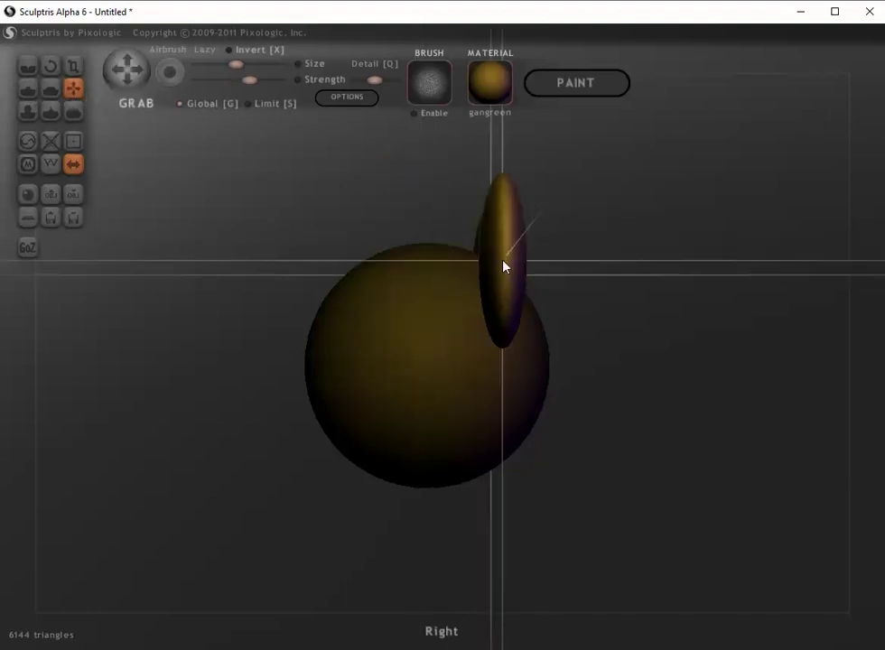
right_drag(506, 265, 591, 326)
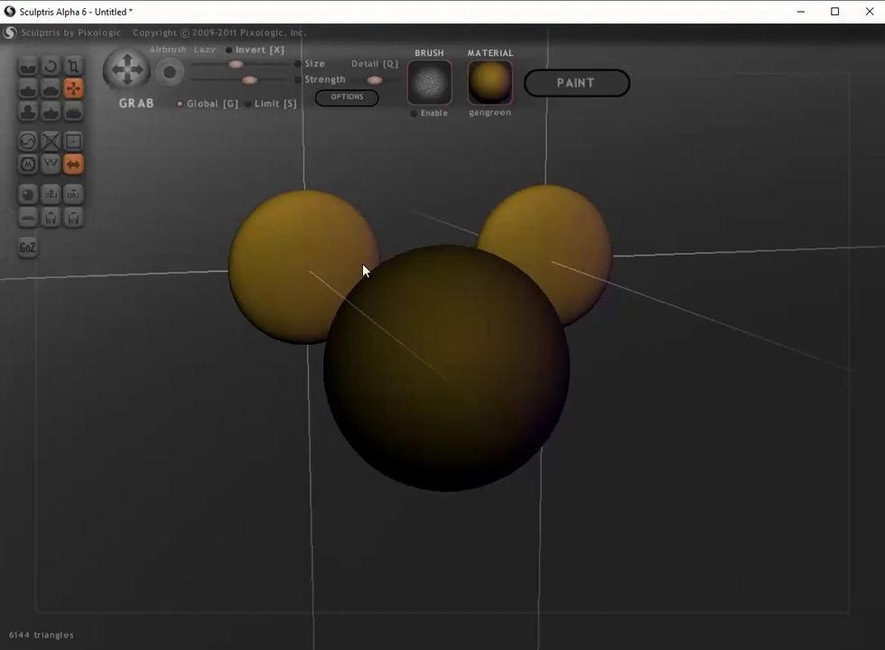
right_drag(363, 268, 259, 328)
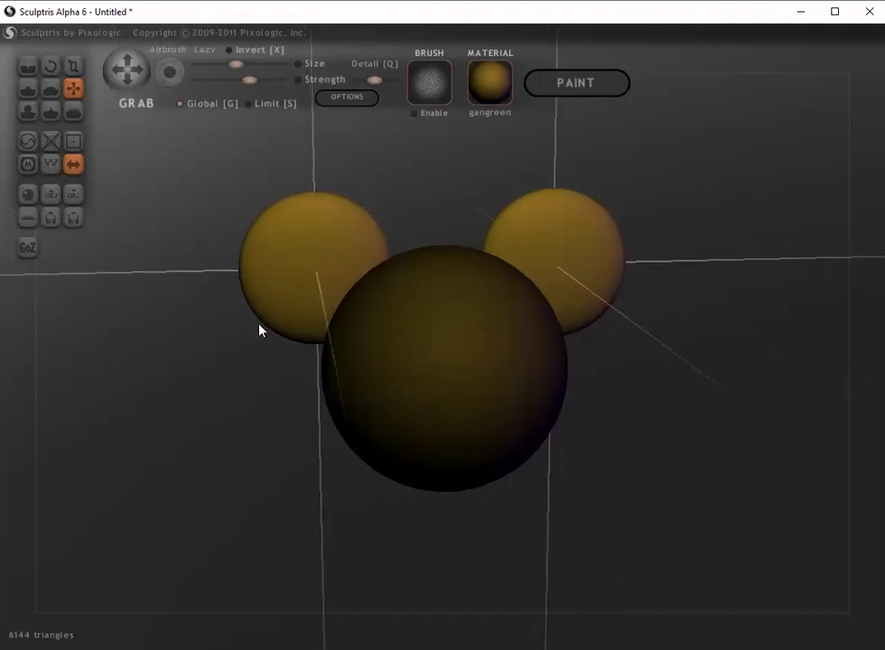
right_drag(256, 375, 219, 326)
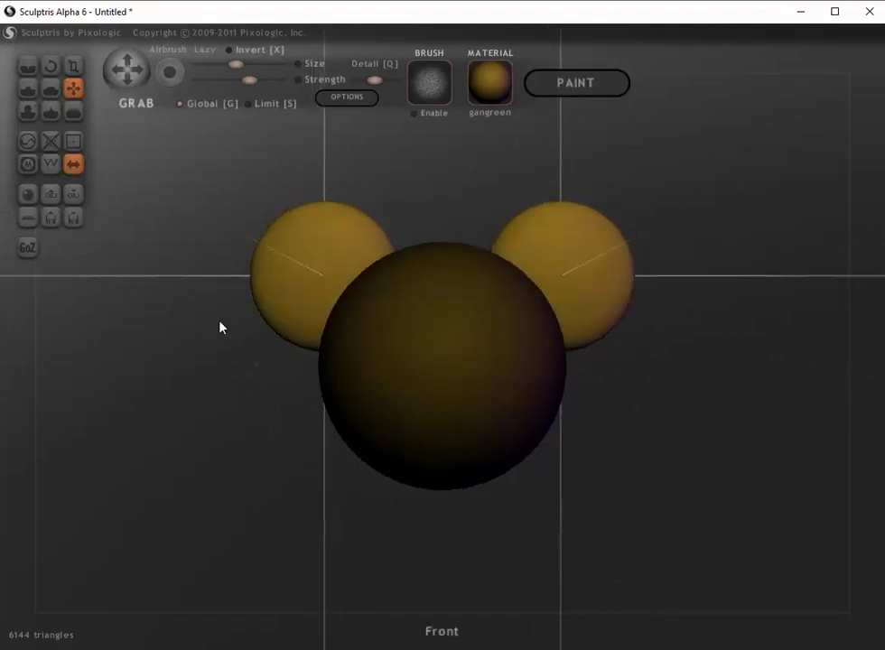
- Add another sphere to the scene on the centre line, overlapping the main sphere
click(27, 194)
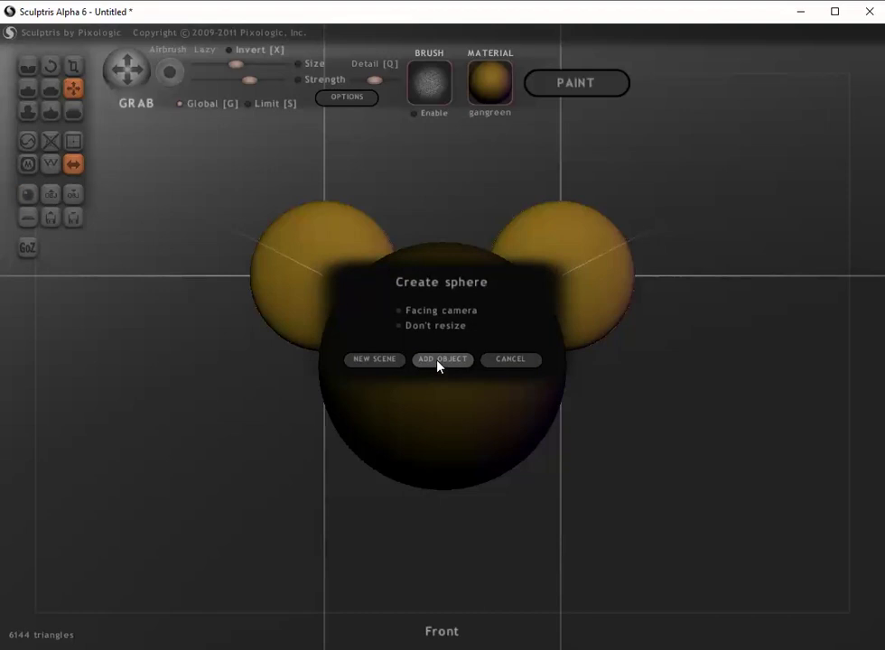
click(440, 360)
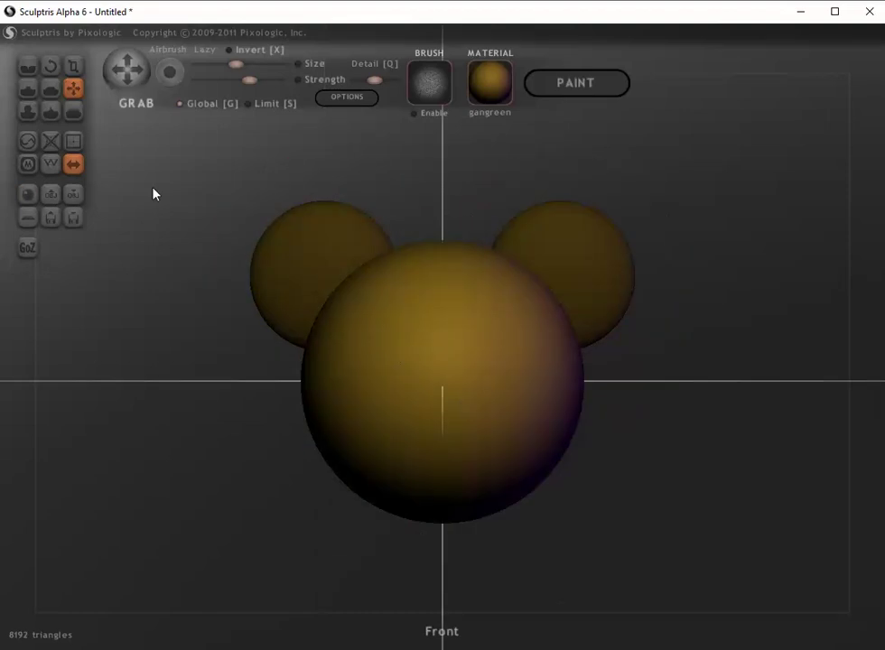
- Shrink the newly added sphere with global Scale and move it down the front of the main sphere with Grab to form a snout
click(73, 66)
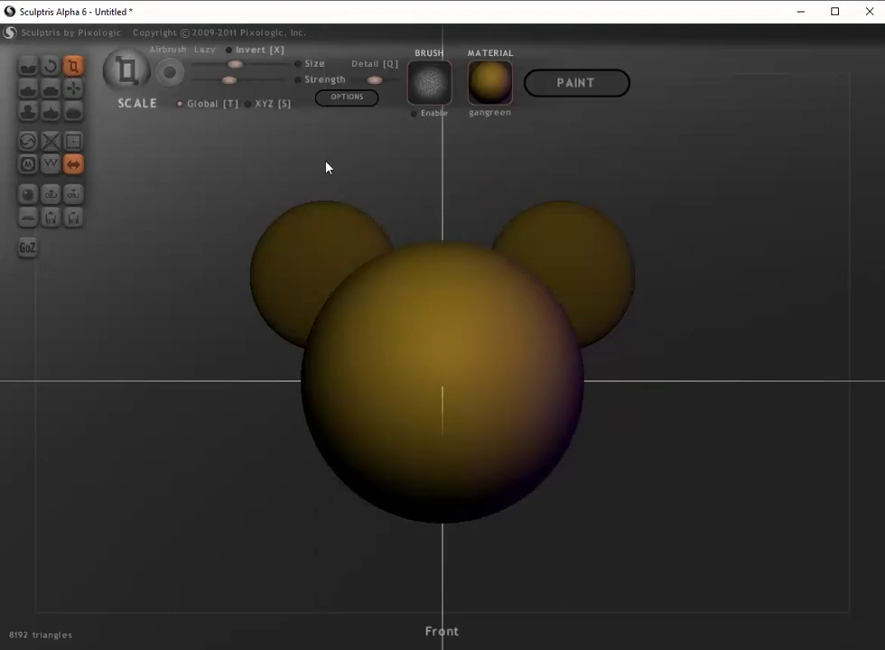
drag(459, 295, 306, 484)
drag(155, 191, 49, 204)
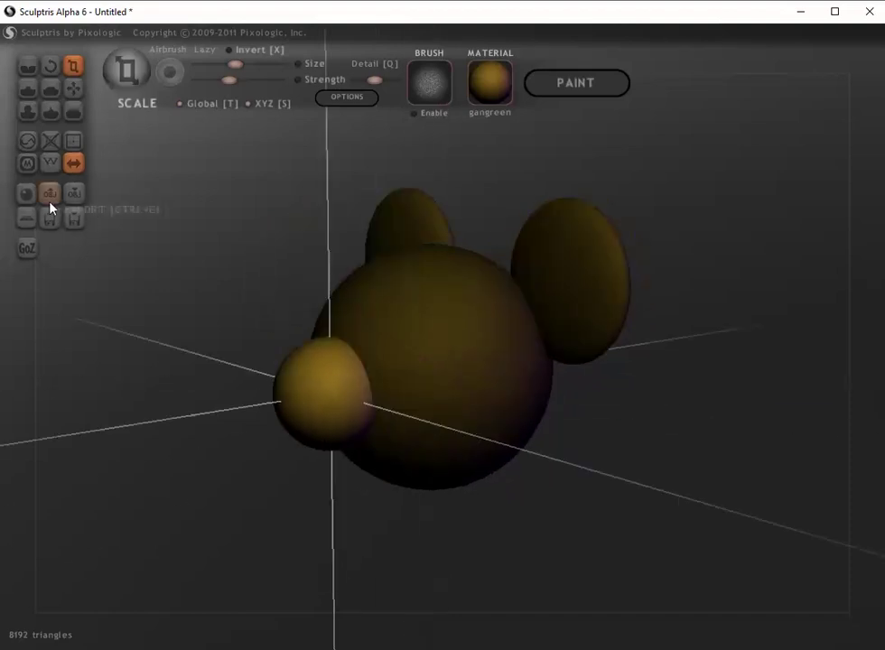
click(73, 87)
drag(185, 241, 145, 236)
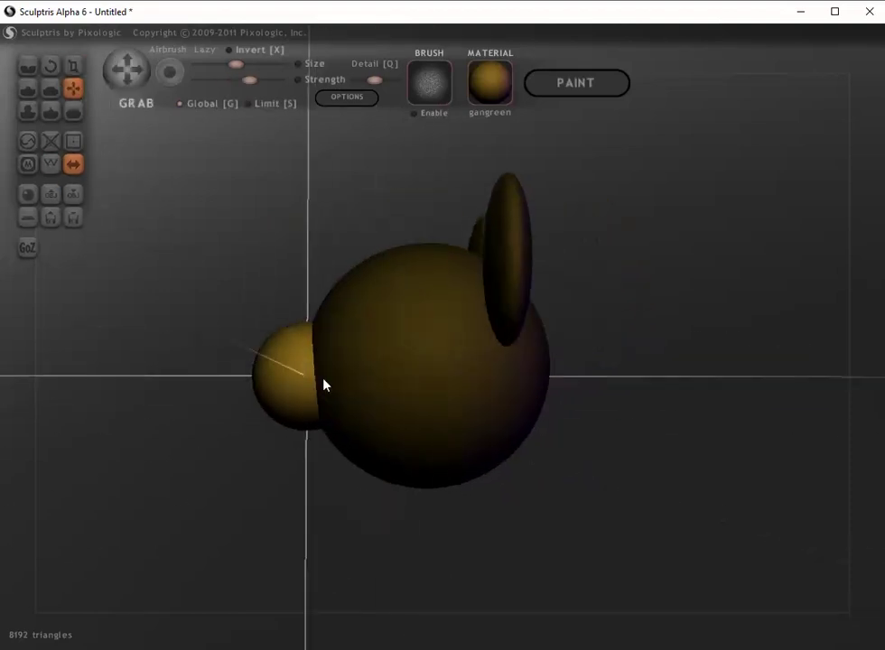
drag(303, 408, 297, 407)
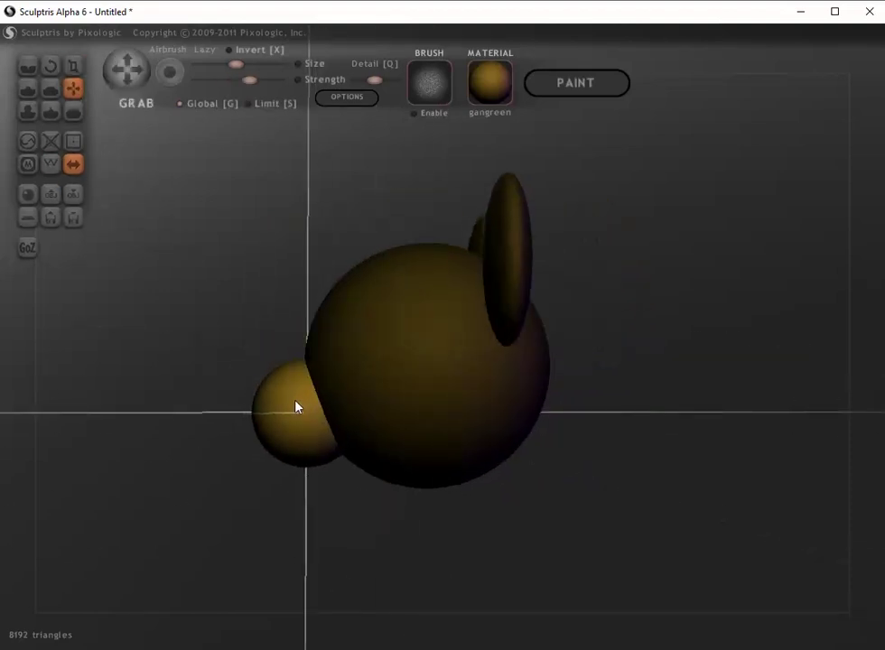
- Flatten the snout sphere from front to back with global Scale and tilt it in side view with global Rotate
click(73, 67)
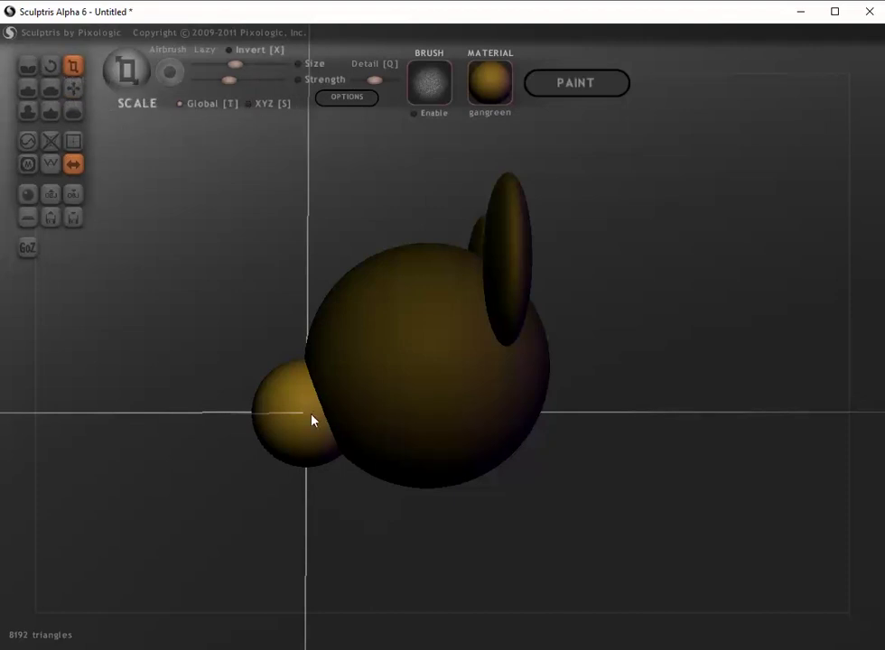
drag(311, 420, 260, 382)
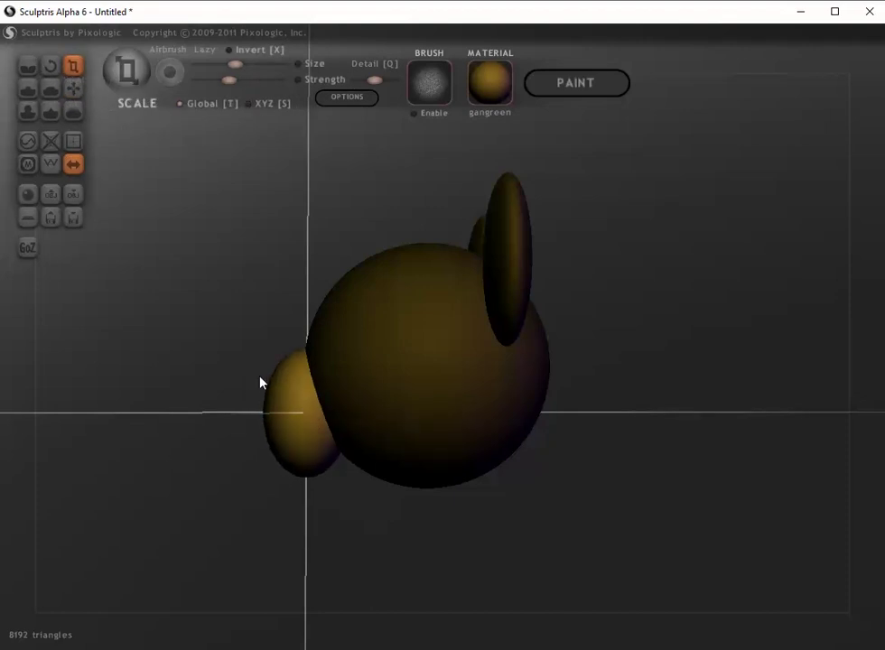
click(55, 72)
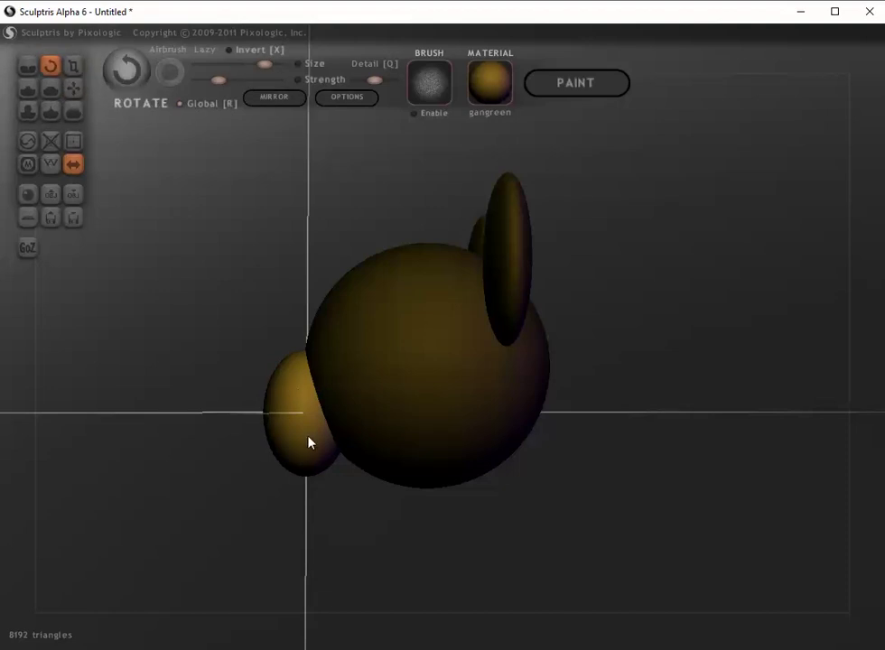
drag(306, 436, 436, 421)
right_drag(344, 444, 492, 450)
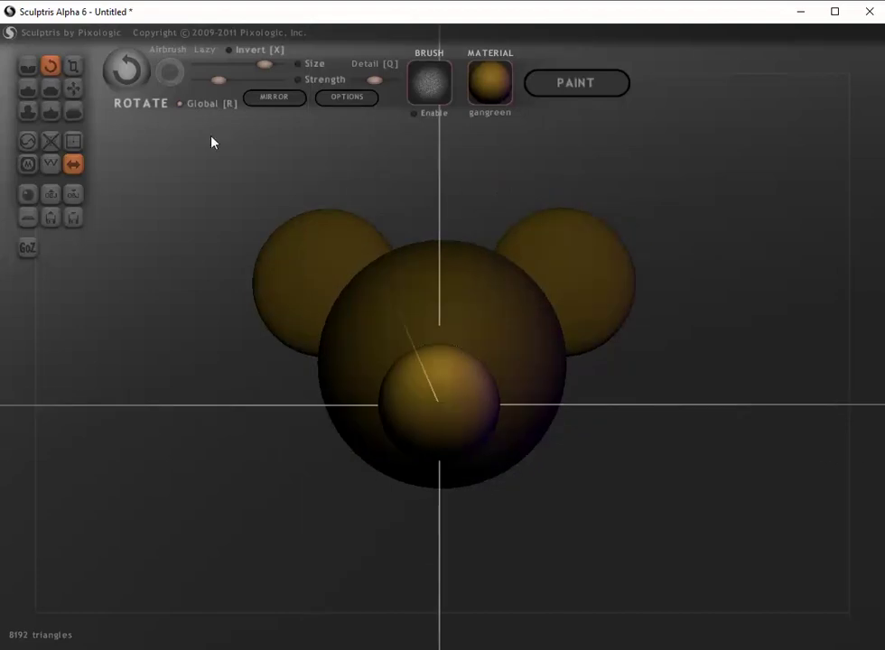
right_drag(212, 143, 128, 196)
- Squash the snout vertically with global Scale so that it stretches forward from the main sphere
click(75, 65)
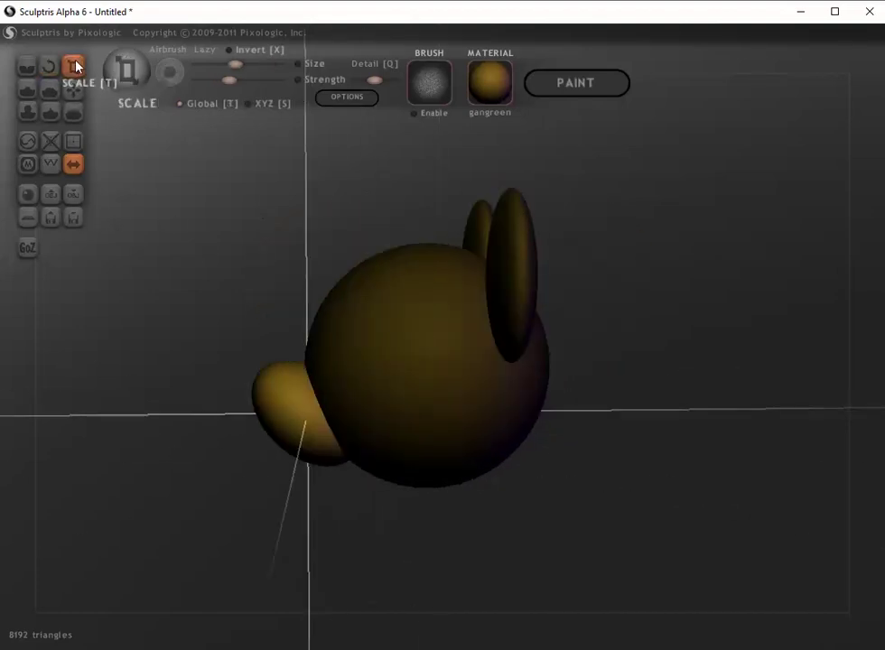
right_drag(225, 329, 381, 301)
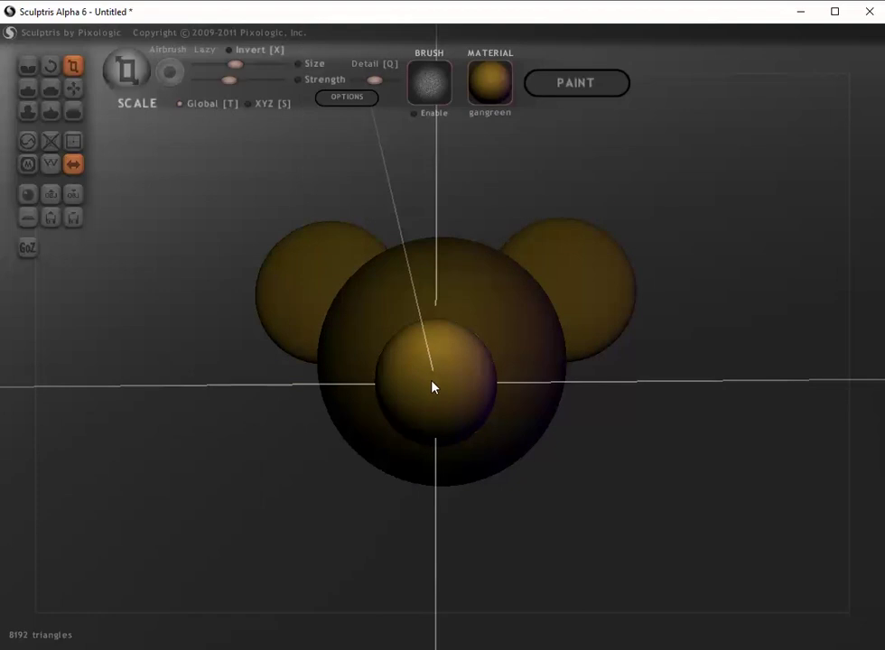
right_drag(472, 391, 306, 411)
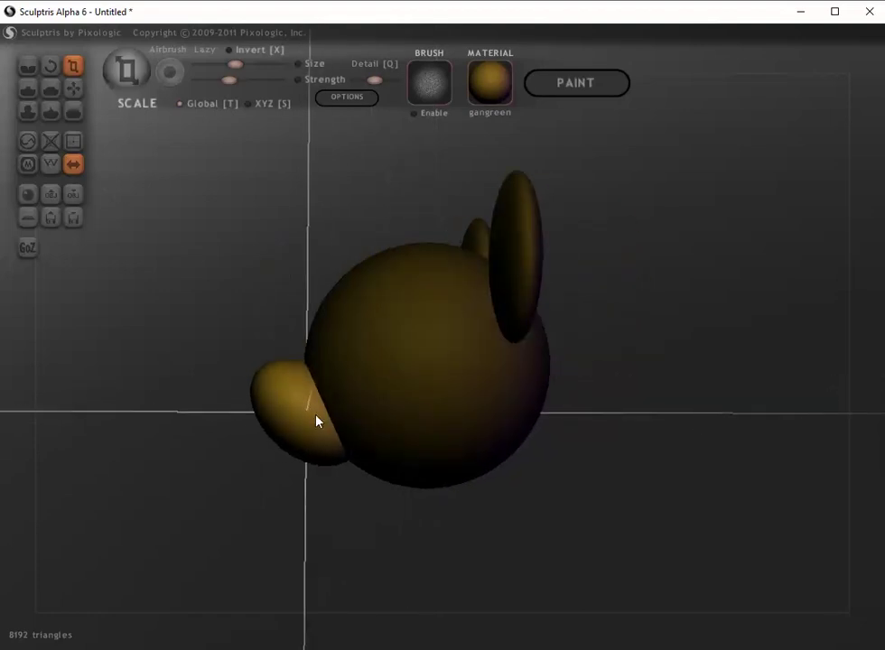
drag(284, 379, 318, 415)
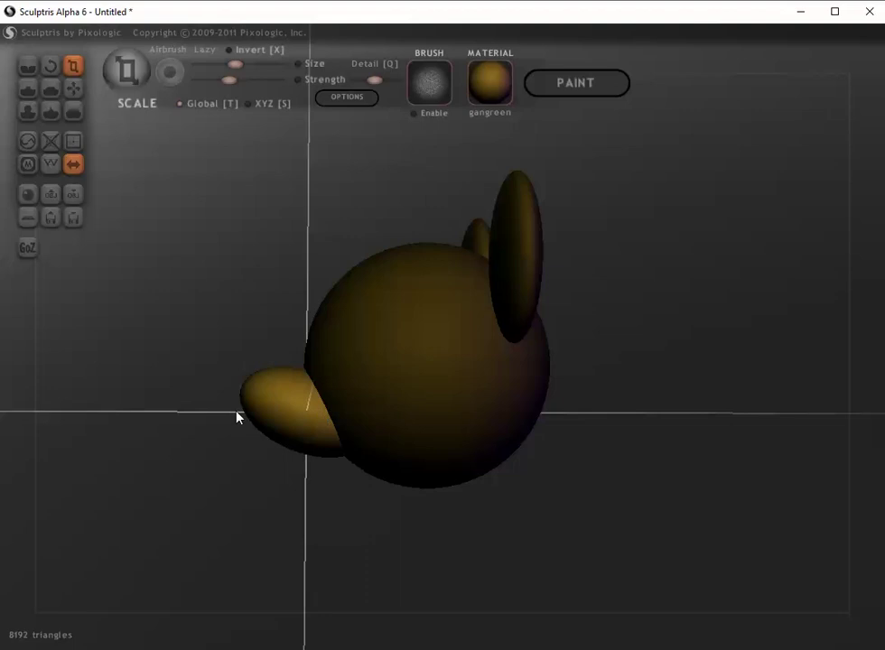
right_drag(236, 414, 318, 400)
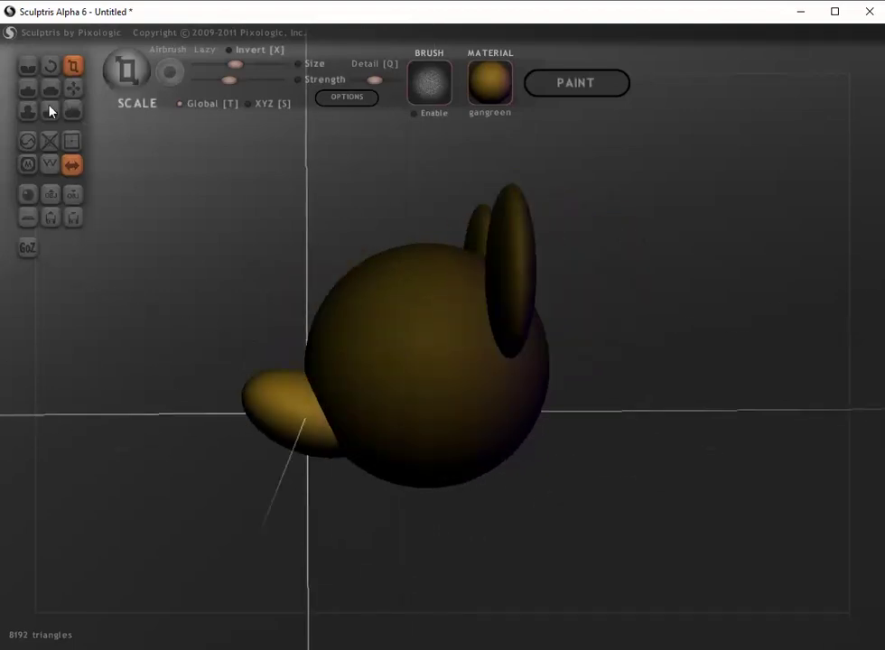
- Tilt the snout with global Rotate and push it slightly back into the main sphere with Grab
click(51, 66)
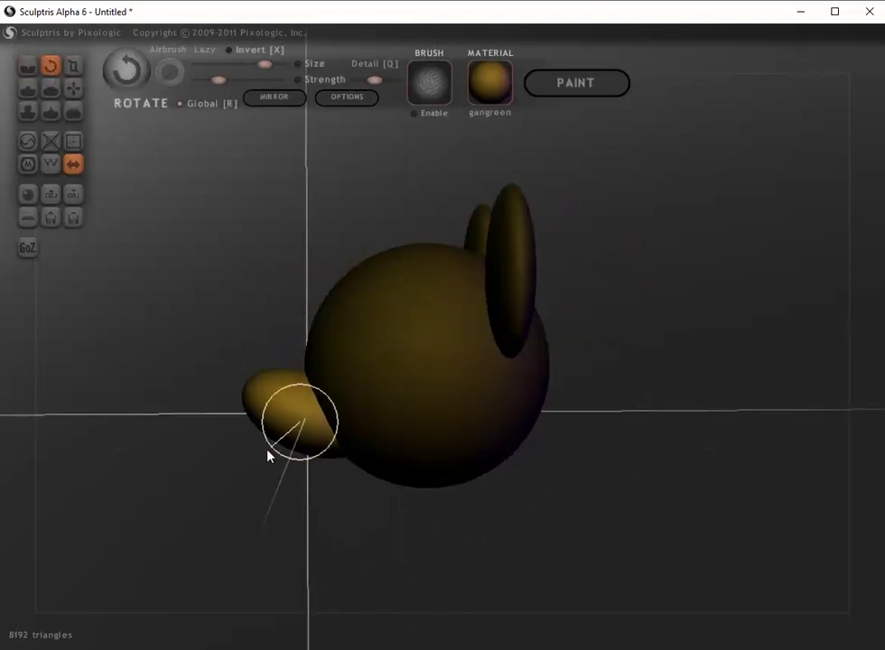
mouse_move(218, 458)
shift+mouse_down()
mouse_move(381, 442)
mouse_move(471, 448)
mouse_move(343, 465)
mouse_move(365, 454)
shift+mouse_up()
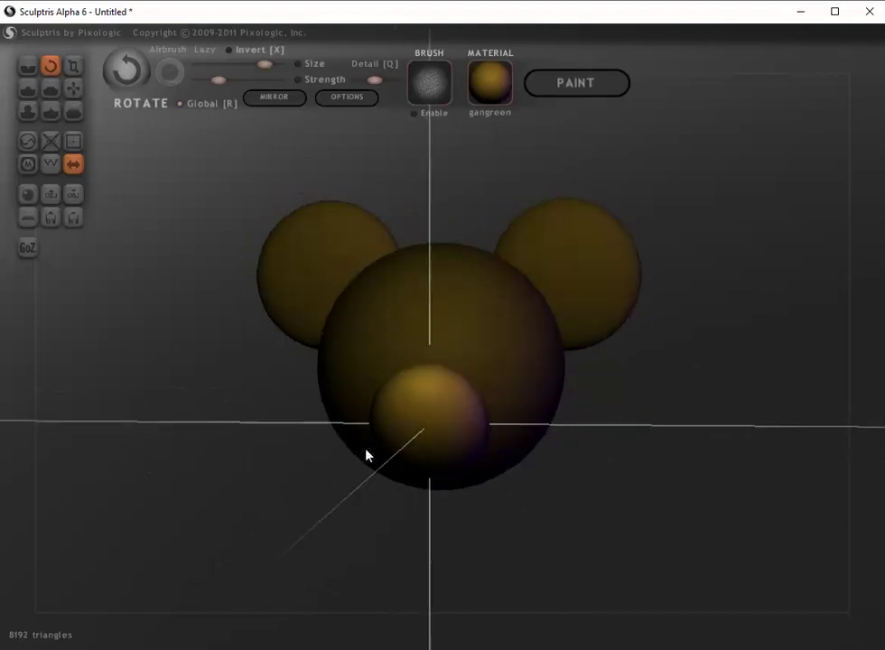
click(74, 89)
drag(180, 316, 178, 383)
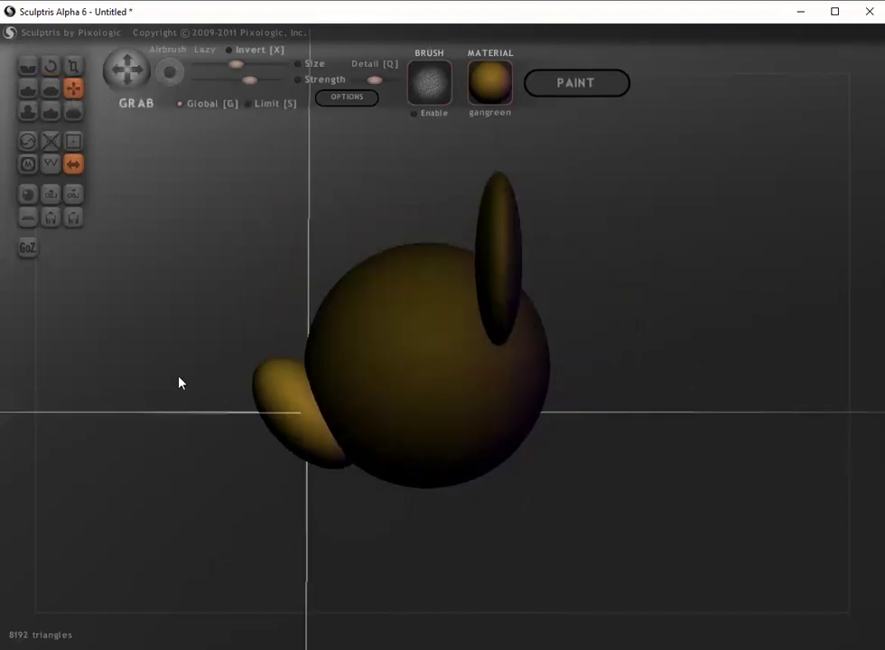
drag(298, 451, 454, 464)
shift+drag(614, 428, 300, 298)
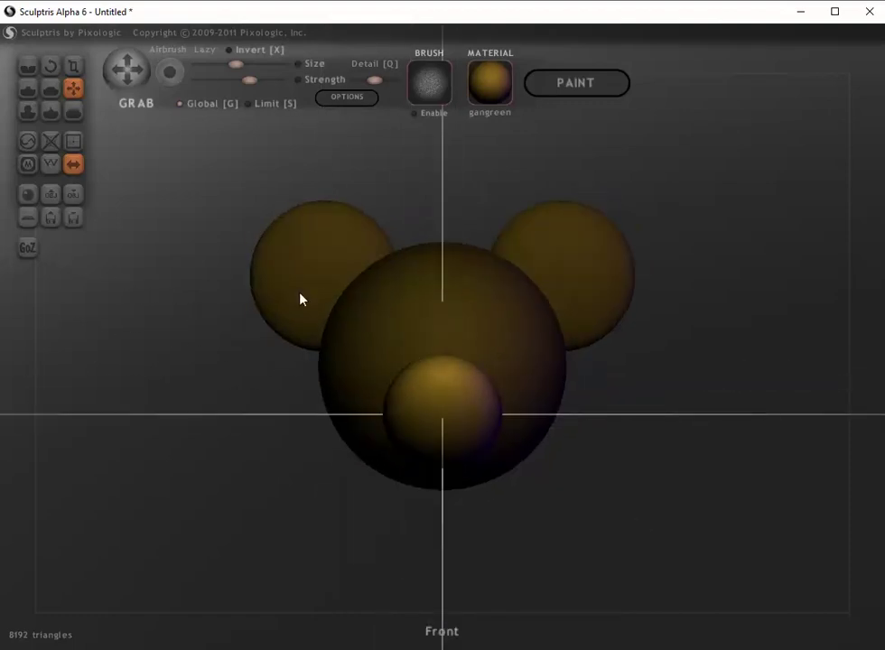
- Add a mirrored pair of spheres on both sides of the snout and shrink them with global Scale for the cheeks
click(48, 201)
click(455, 363)
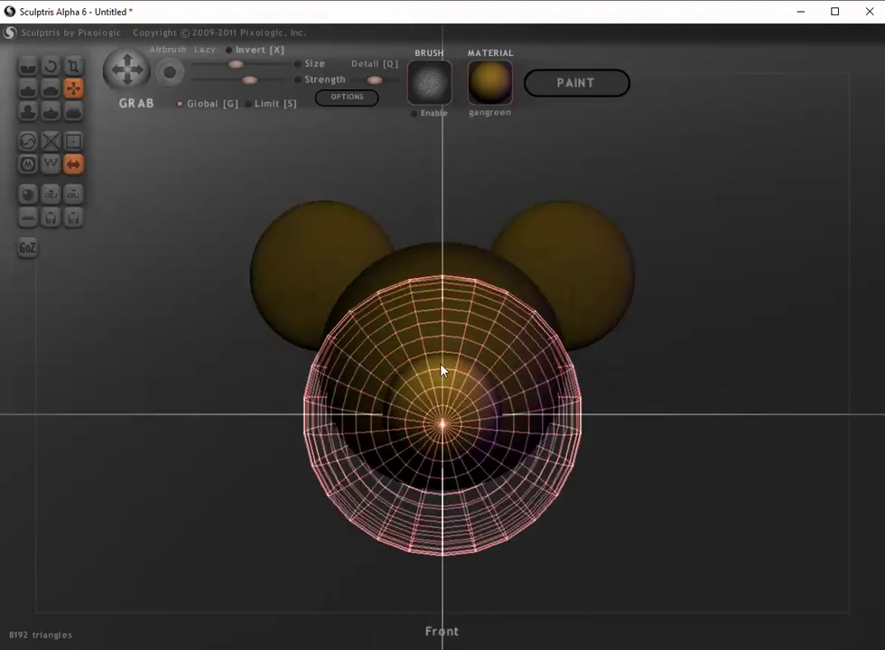
drag(443, 368, 370, 373)
click(73, 65)
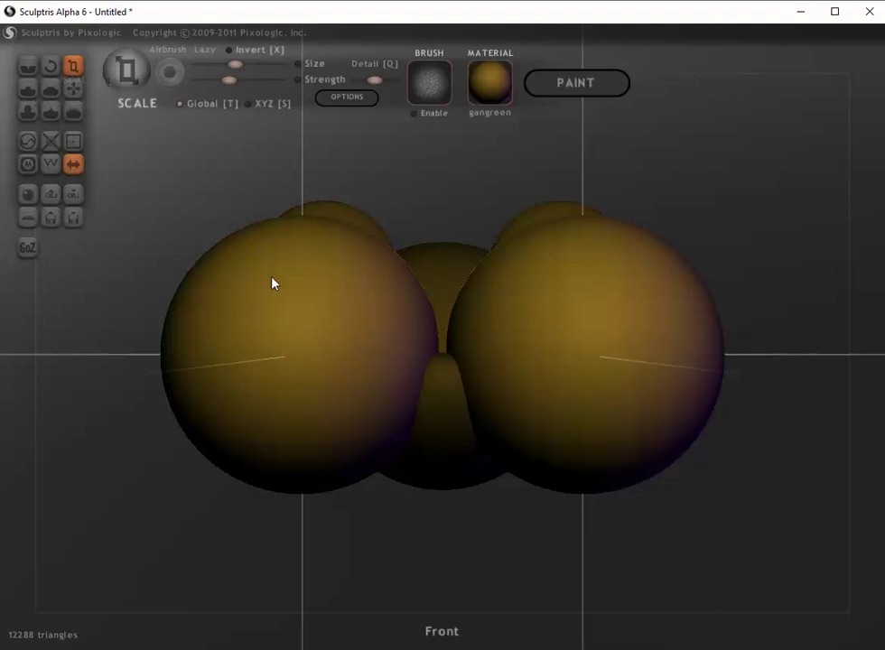
drag(284, 257, 182, 560)
drag(292, 340, 256, 462)
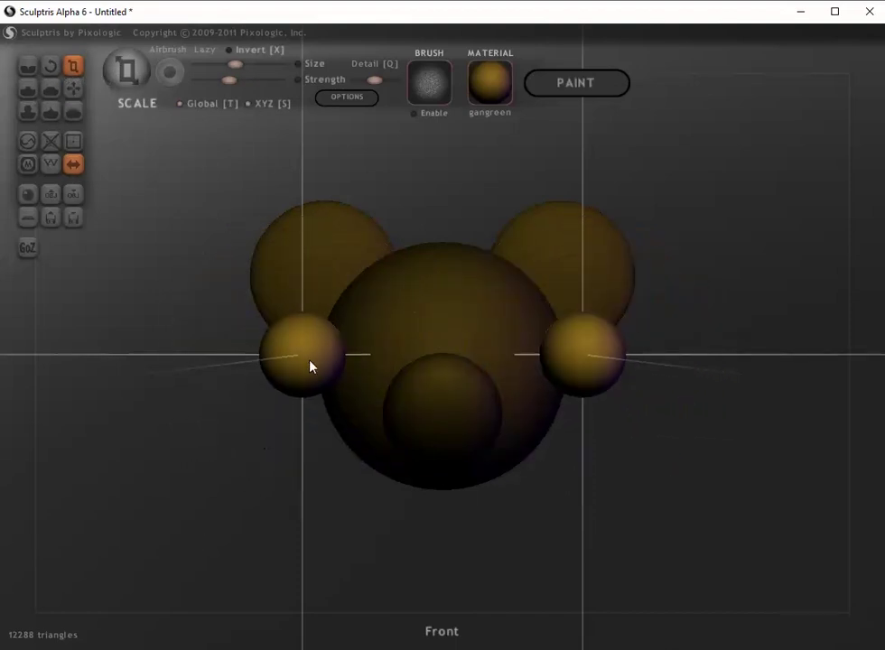
drag(309, 365, 322, 346)
- Move the mirrored pair of small spheres against the main sphere beside the snout with global Grab
click(78, 86)
drag(136, 298, 205, 468)
drag(333, 492, 214, 378)
scroll(286, 418, up, 5)
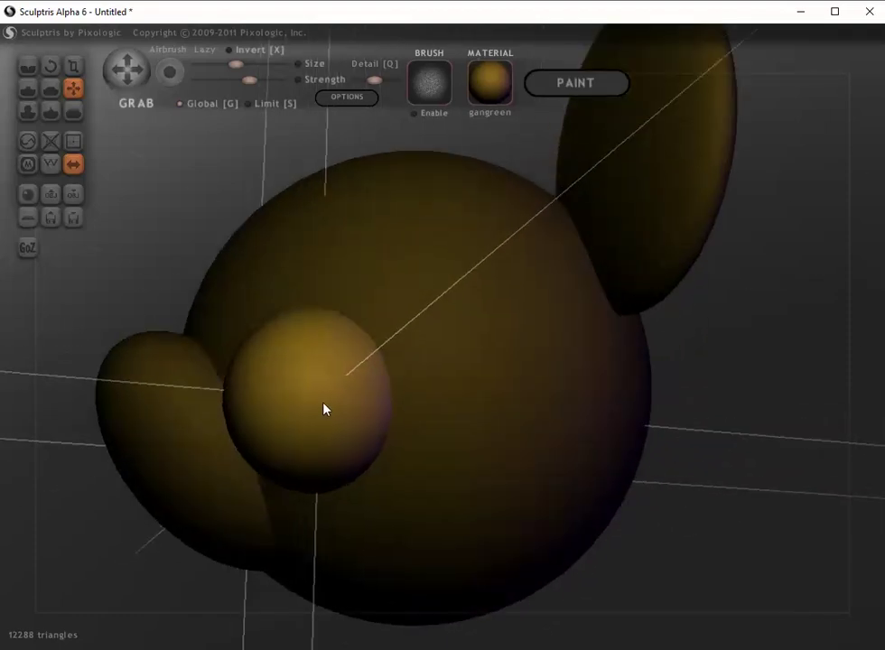
drag(232, 437, 296, 450)
scroll(274, 450, down, 5)
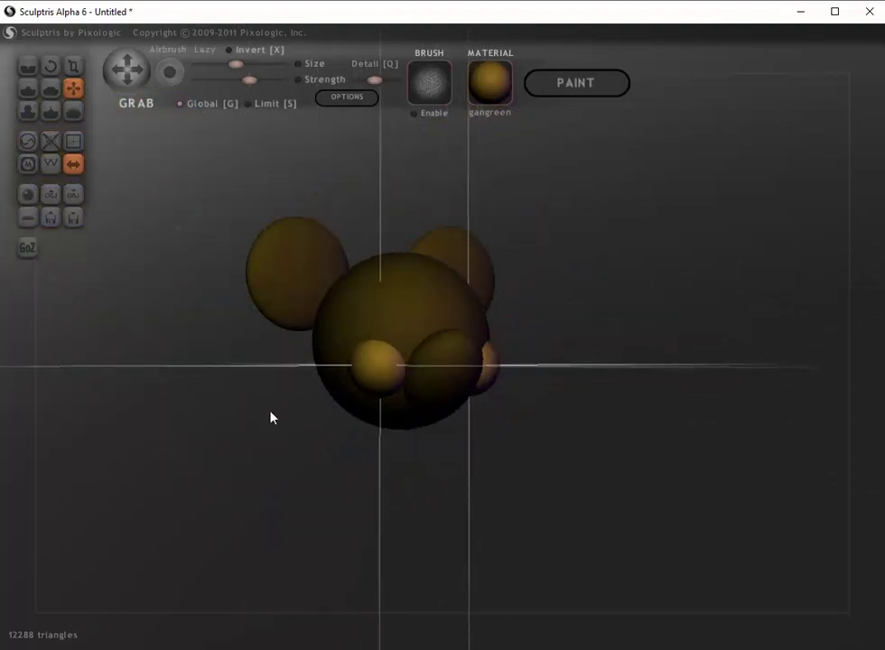
- Add a sphere on the centre line in front of the snout and shrink it with global Scale
click(30, 198)
click(440, 361)
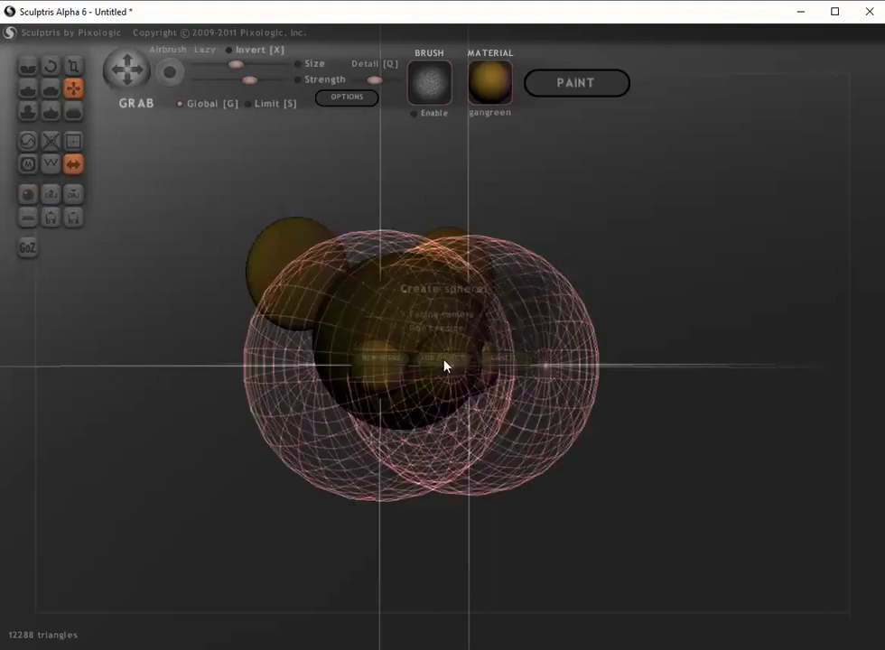
click(478, 354)
click(73, 66)
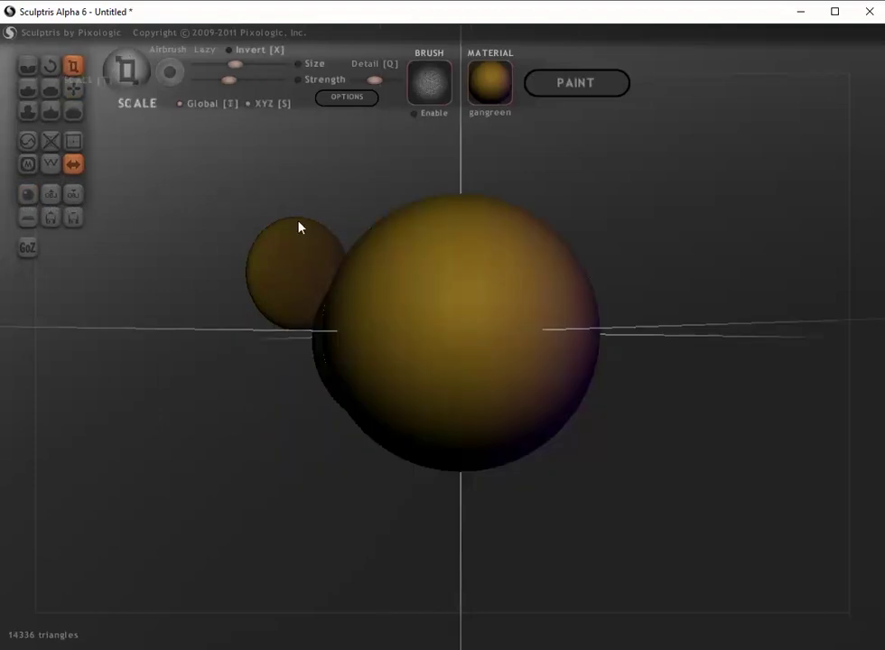
drag(442, 254, 308, 434)
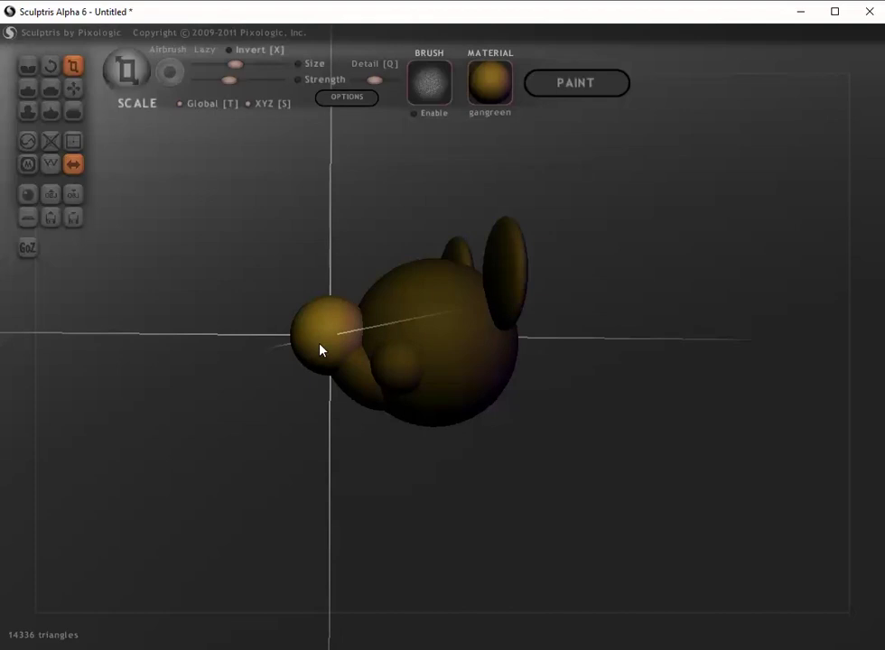
drag(320, 349, 306, 383)
- Move the small centre sphere onto the front of the snout with Grab and flatten it front to back with Scale
click(73, 87)
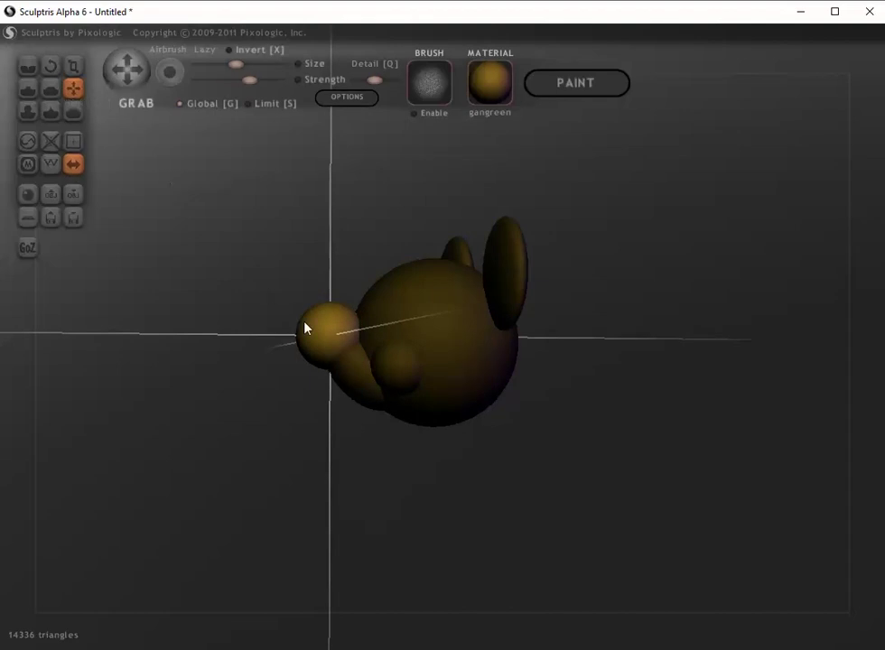
right_drag(305, 330, 172, 203)
scroll(460, 370, up, 2)
click(73, 66)
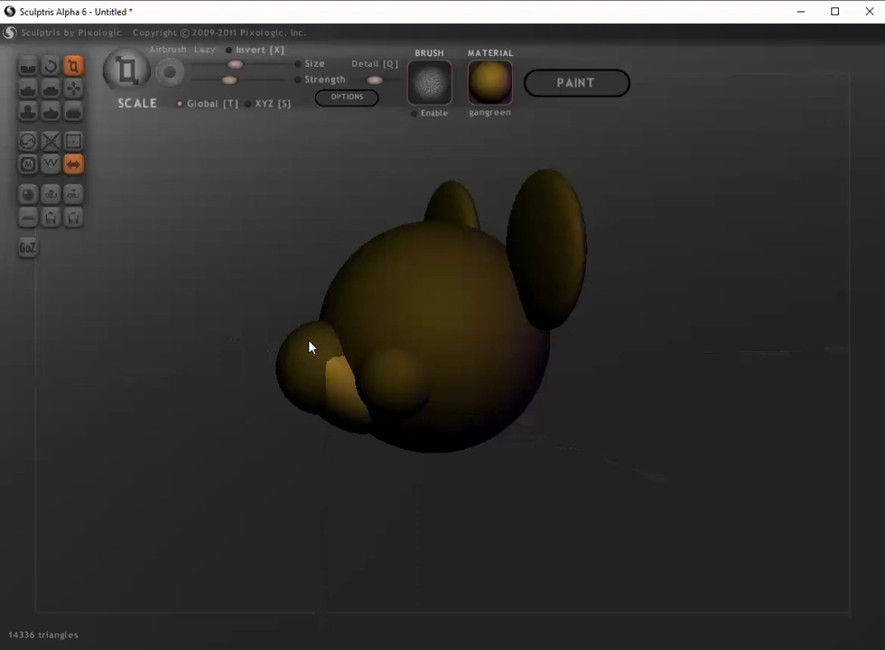
drag(305, 357, 291, 329)
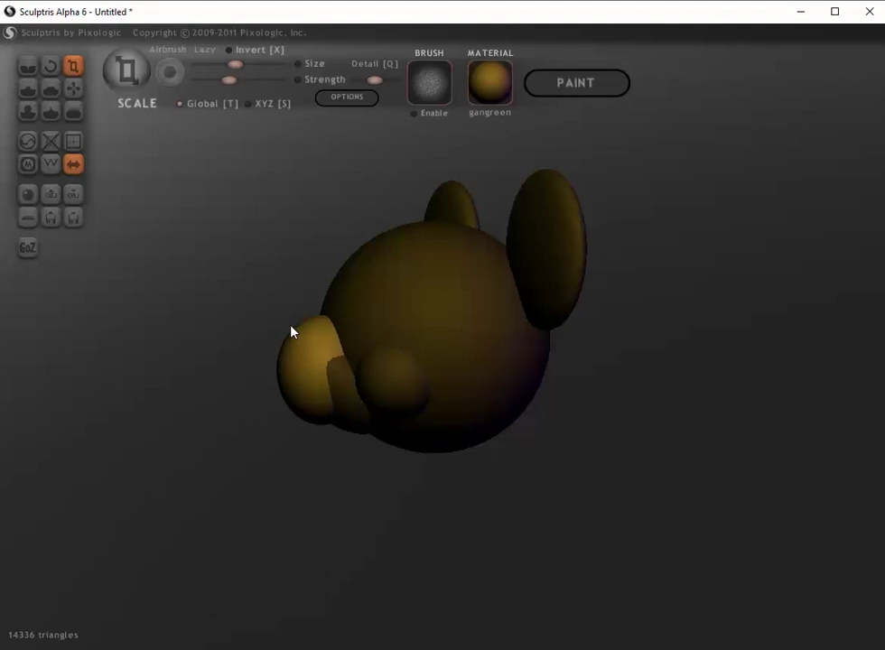
- Tilt the flattened sphere to follow the snout with global Rotate and lower it slightly with Grab
click(50, 65)
drag(193, 264, 204, 186)
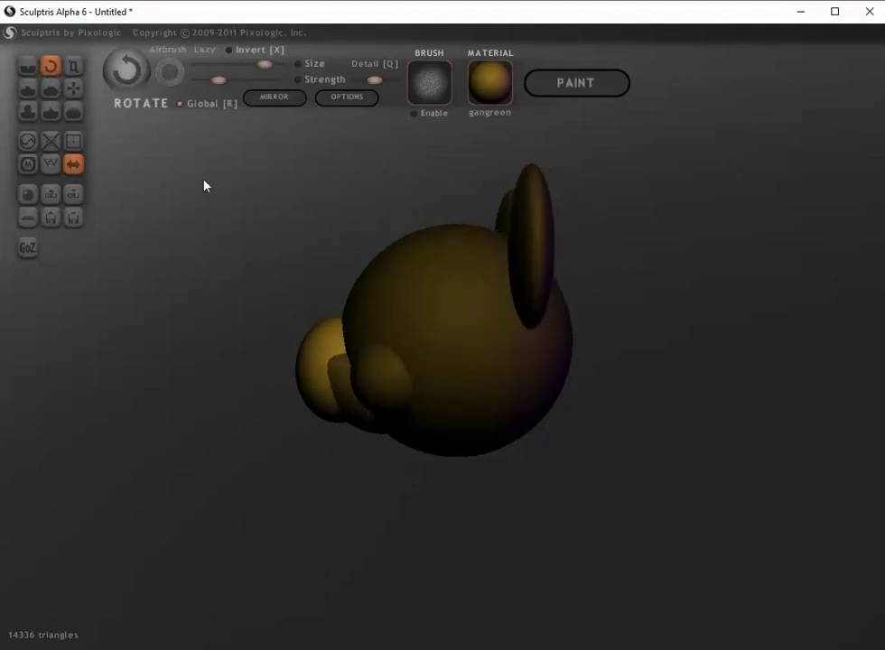
drag(310, 373, 385, 411)
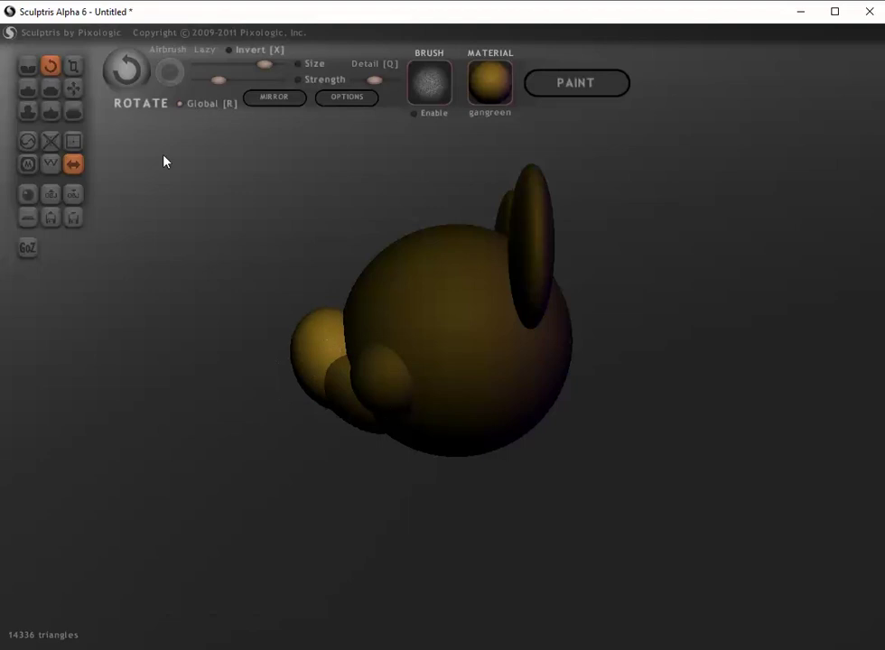
click(73, 87)
mouse_move(315, 360)
mouse_down()
mouse_move(308, 387)
mouse_move(312, 381)
mouse_up()
- Check the flattened sphere from the front and side, and remove it from the snout
right_drag(312, 381, 502, 397)
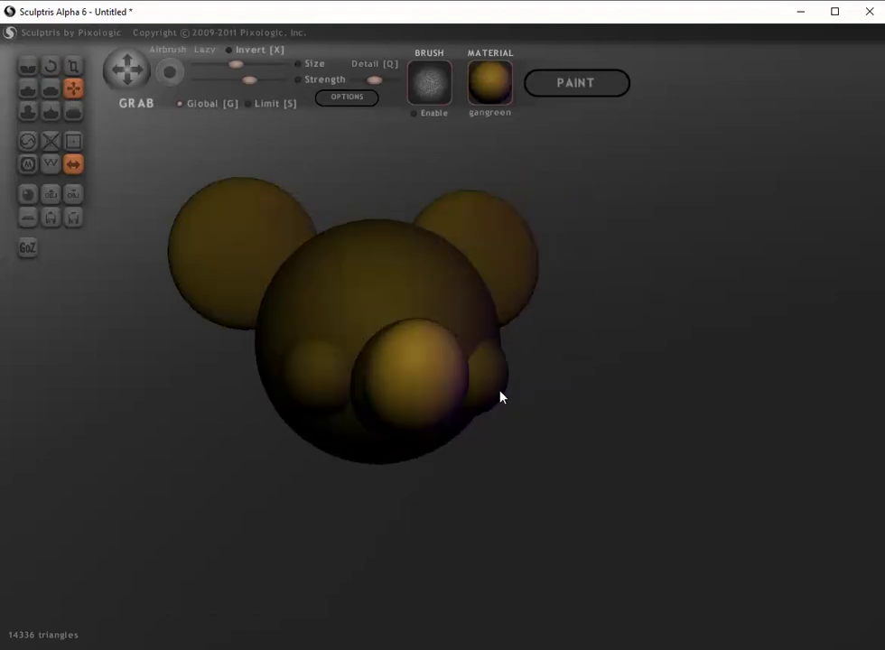
right_drag(445, 411, 572, 410)
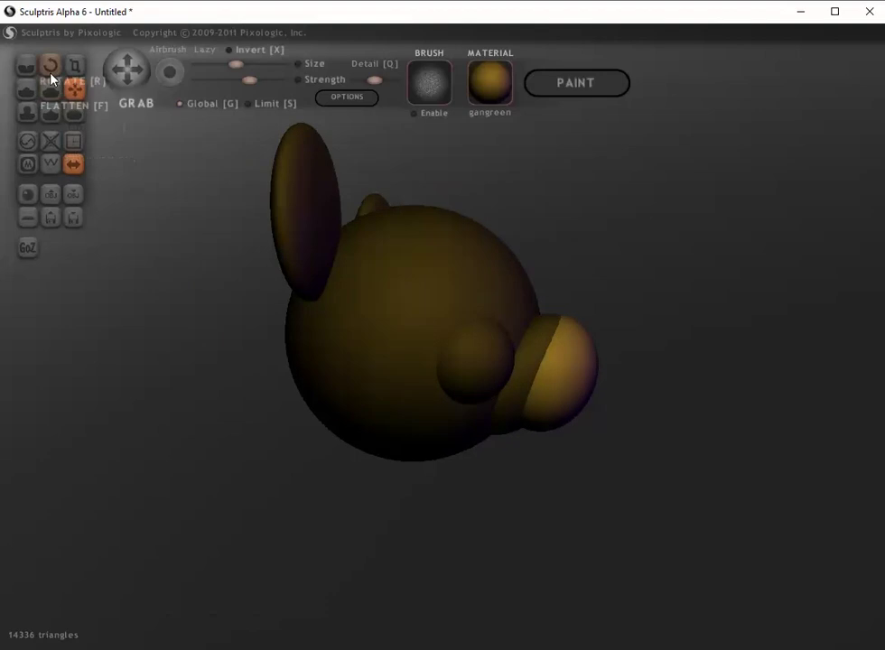
right_drag(753, 456, 550, 455)
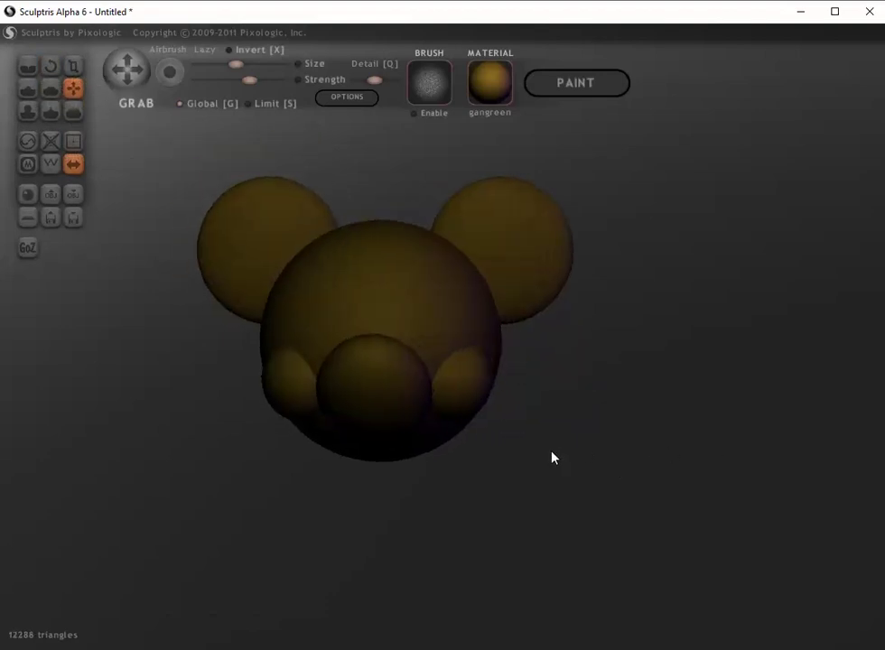
- Add a new sphere to the scene on the centre line over the face
click(28, 195)
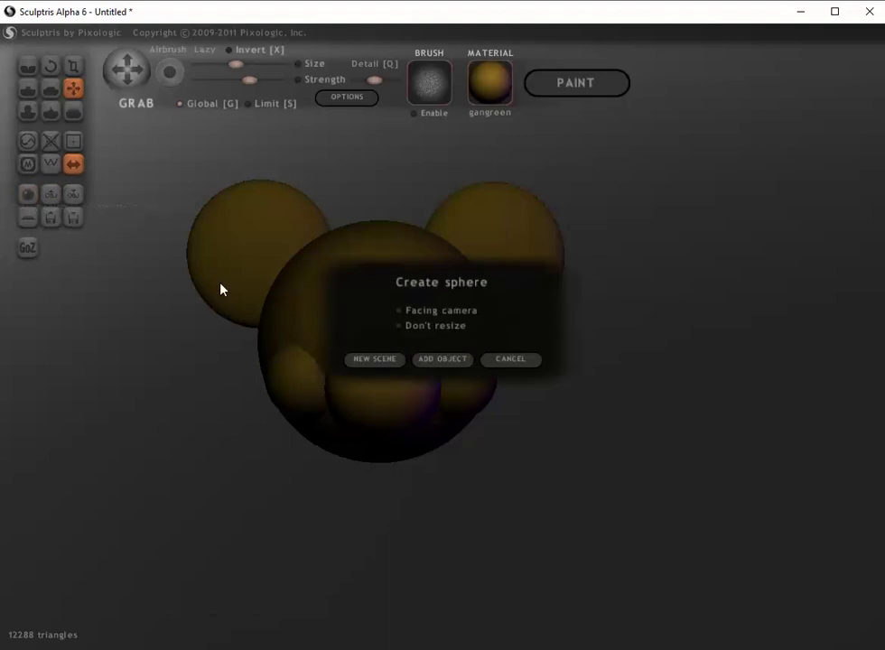
click(431, 359)
click(387, 343)
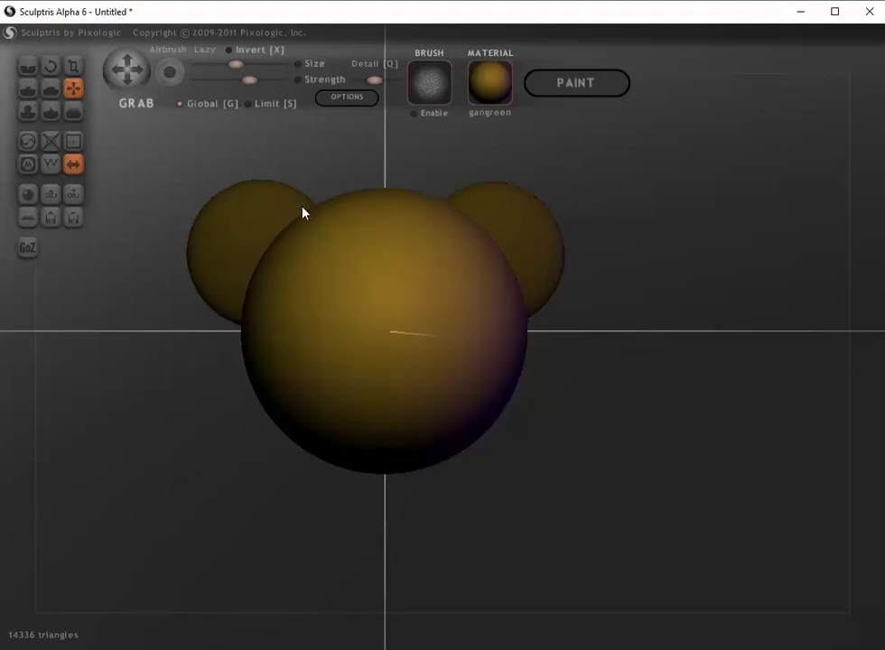
- Shrink the new centre sphere uniformly to nose size with global XYZ Scale and flatten it slightly front to back
click(72, 66)
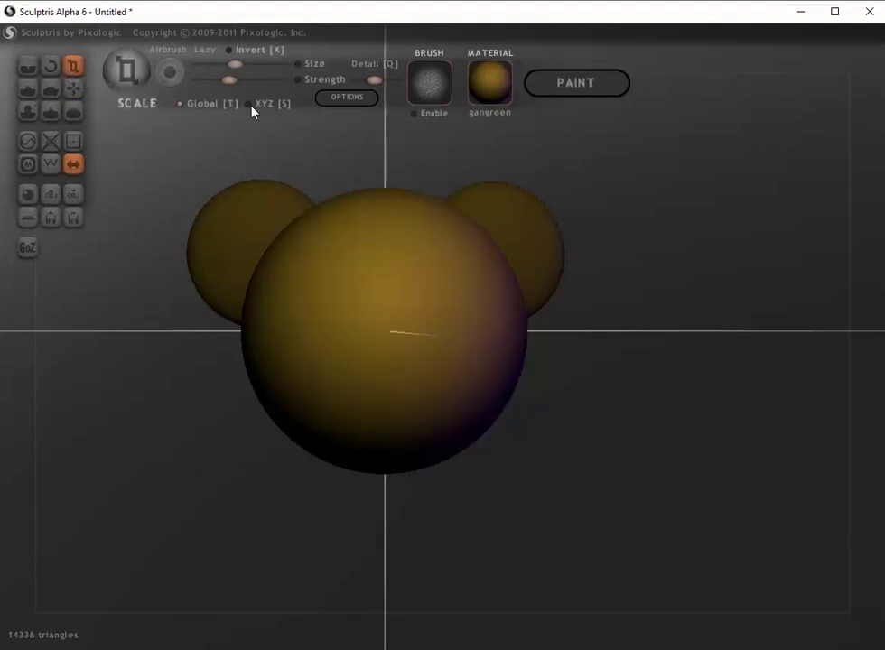
drag(395, 246, 115, 589)
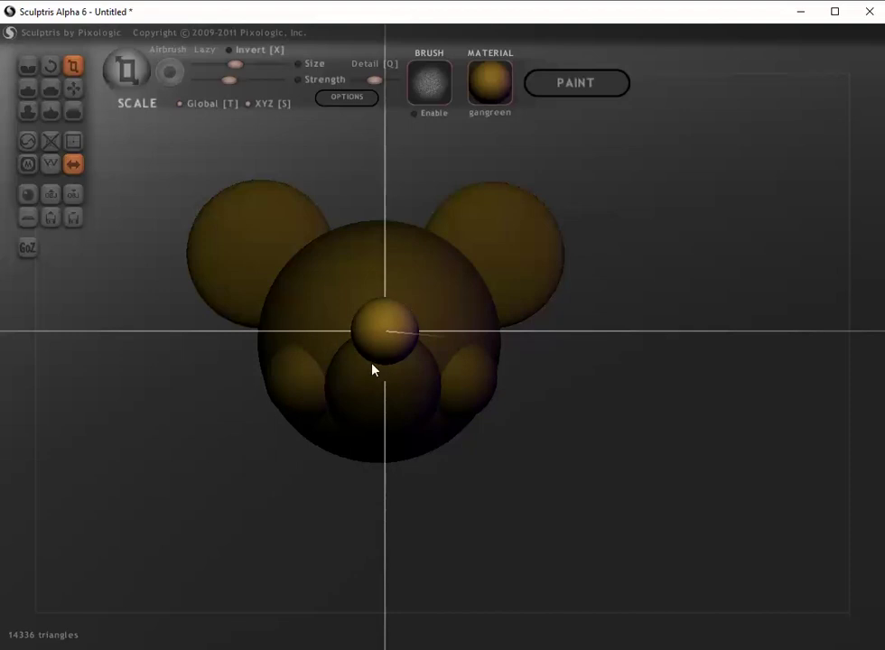
right_drag(360, 376, 480, 387)
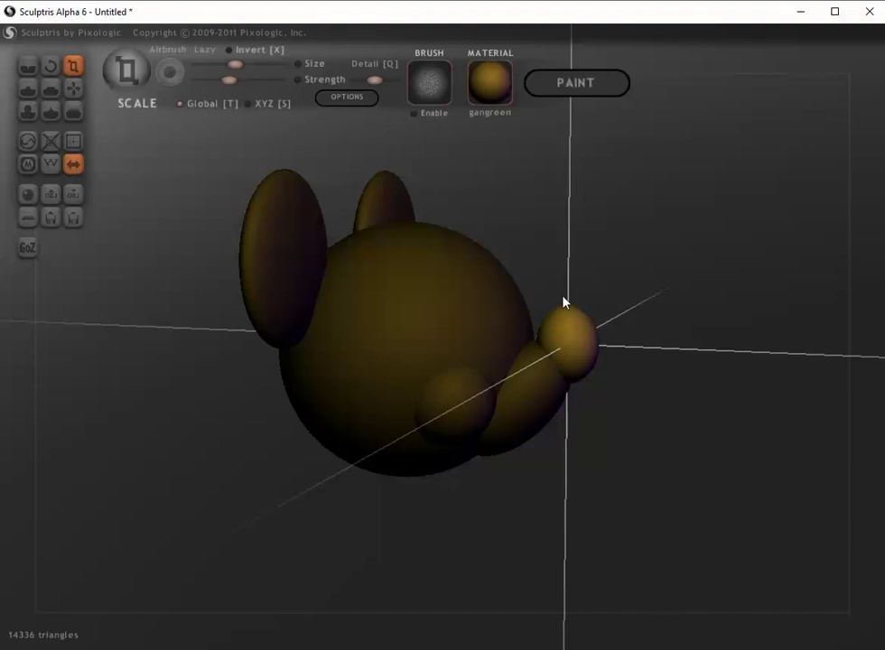
drag(562, 300, 239, 336)
- Place the nose sphere on the tip of the snout with Grab and tilt it to follow the snout with Rotate
click(73, 88)
click(51, 66)
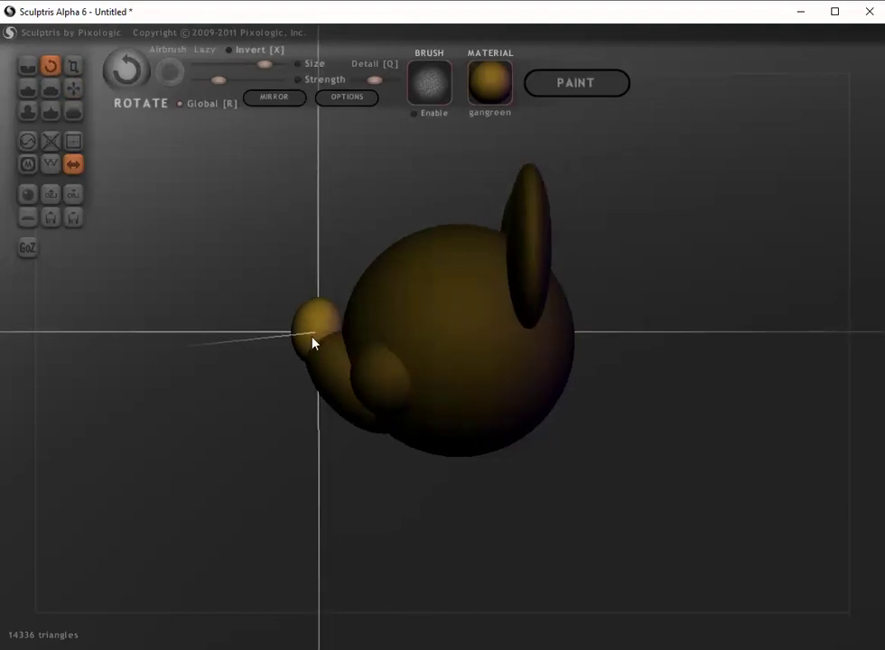
mouse_move(312, 341)
mouse_down()
mouse_move(351, 358)
mouse_move(377, 333)
mouse_move(366, 321)
mouse_up()
click(74, 87)
drag(308, 320, 304, 332)
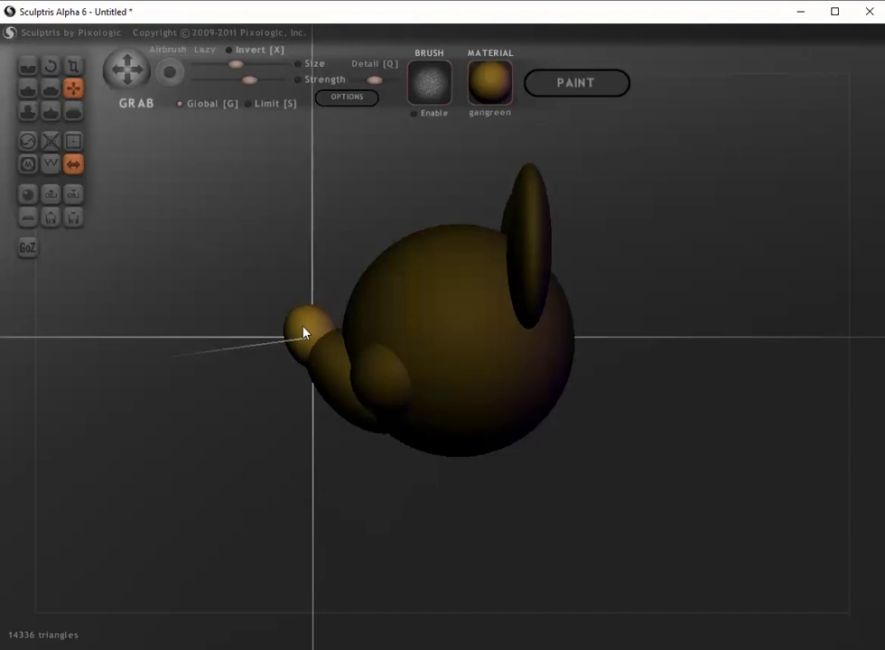
- Scale the nose sphere down slightly in all directions and check it from the front and side
click(73, 66)
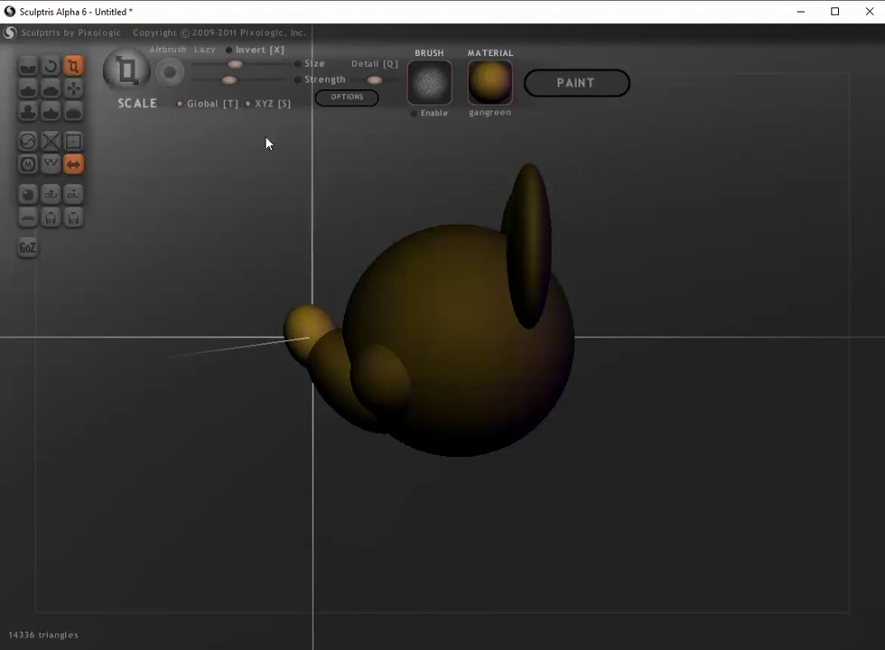
drag(262, 375, 449, 396)
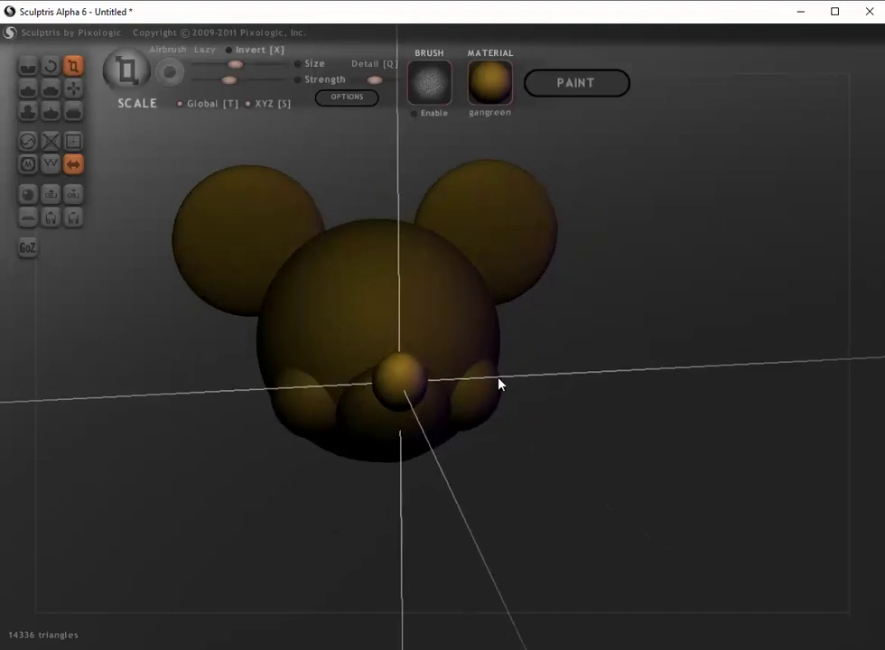
drag(512, 377, 511, 373)
drag(568, 389, 640, 392)
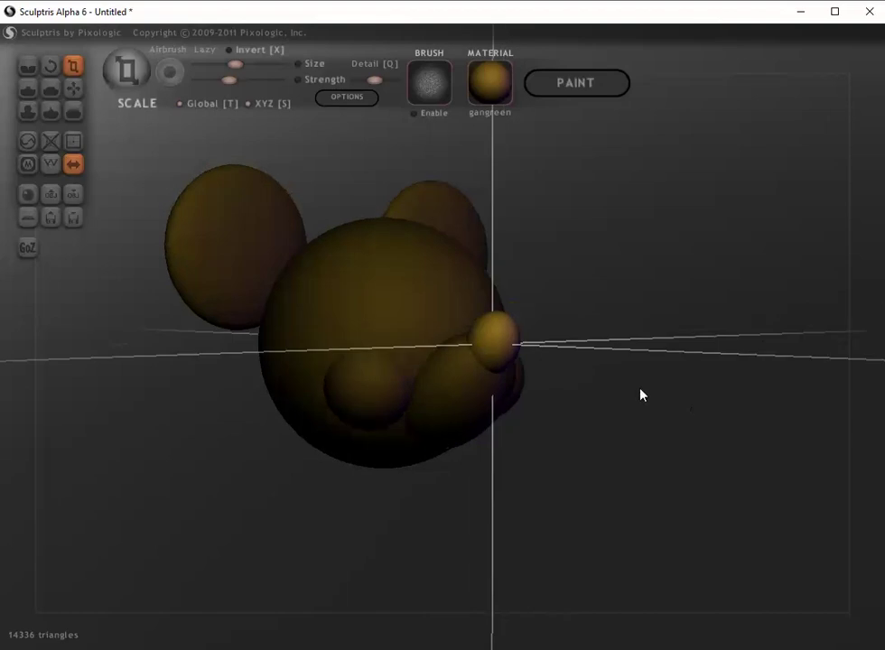
- Add a new sphere to the scene on the centre line below the snout
click(28, 195)
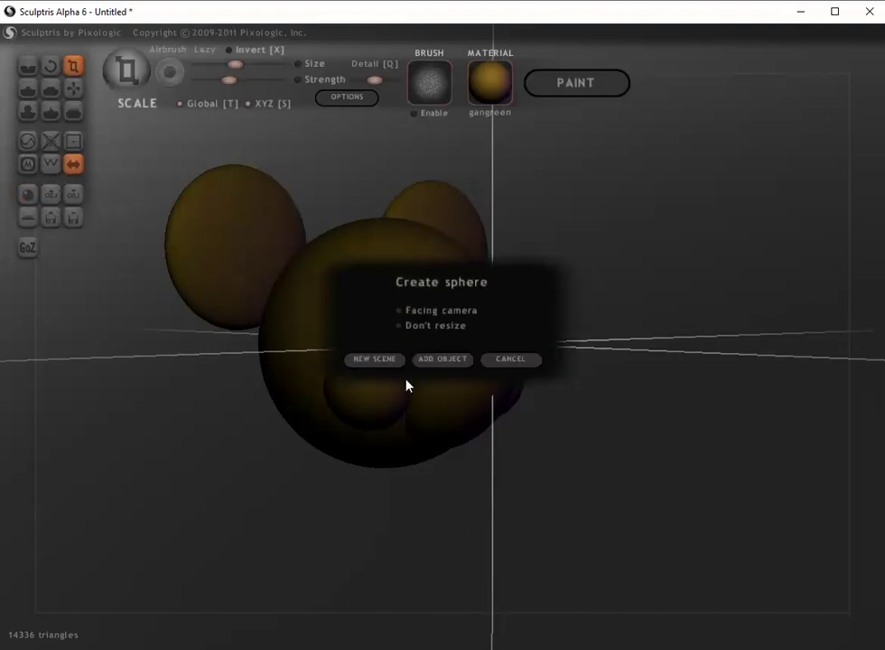
click(426, 360)
click(442, 448)
drag(492, 466, 633, 472)
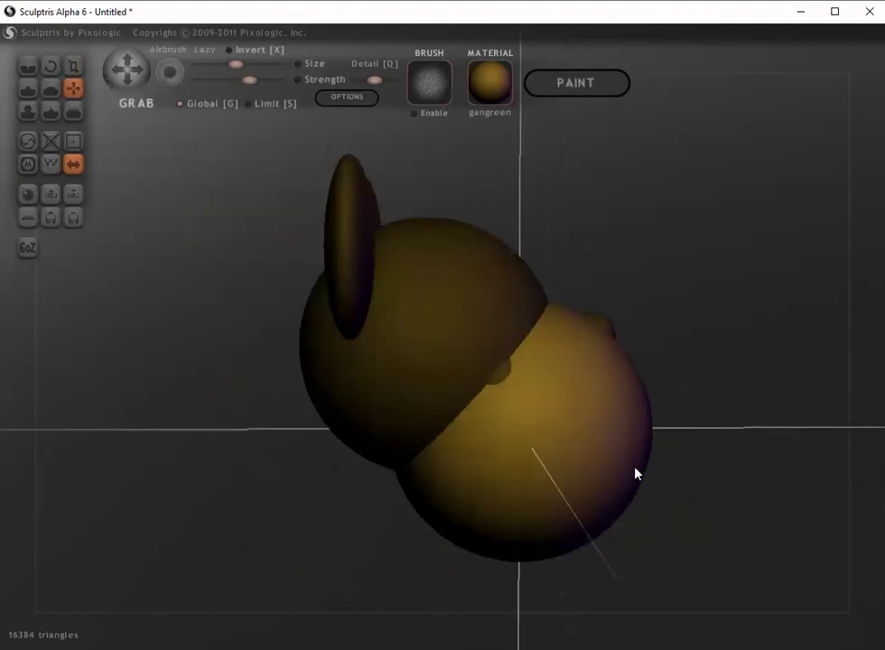
- Shrink the sphere below the snout to lower-jaw size with Scale and narrow it front to back
click(71, 65)
drag(551, 404, 330, 432)
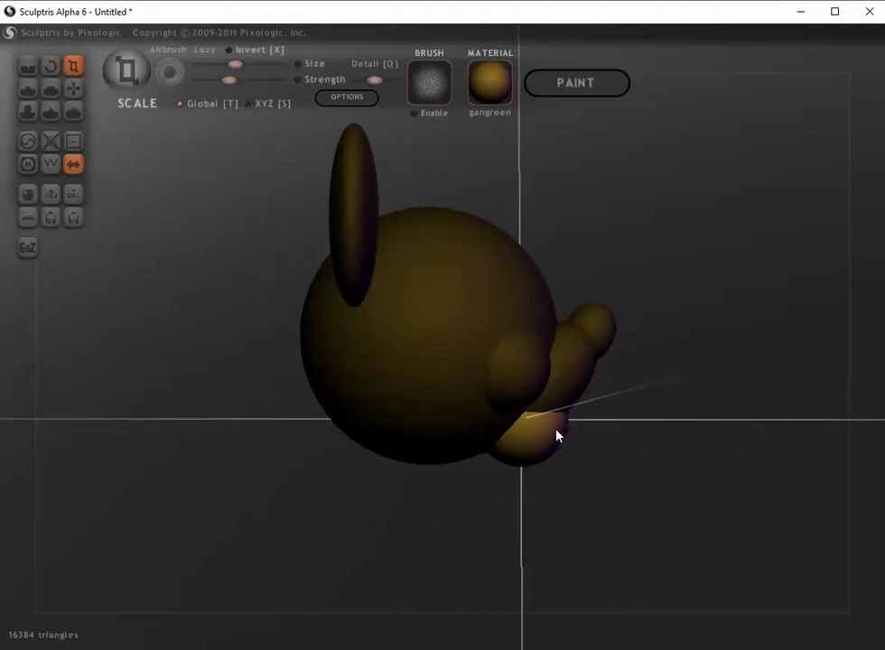
drag(429, 462, 275, 479)
drag(345, 463, 472, 461)
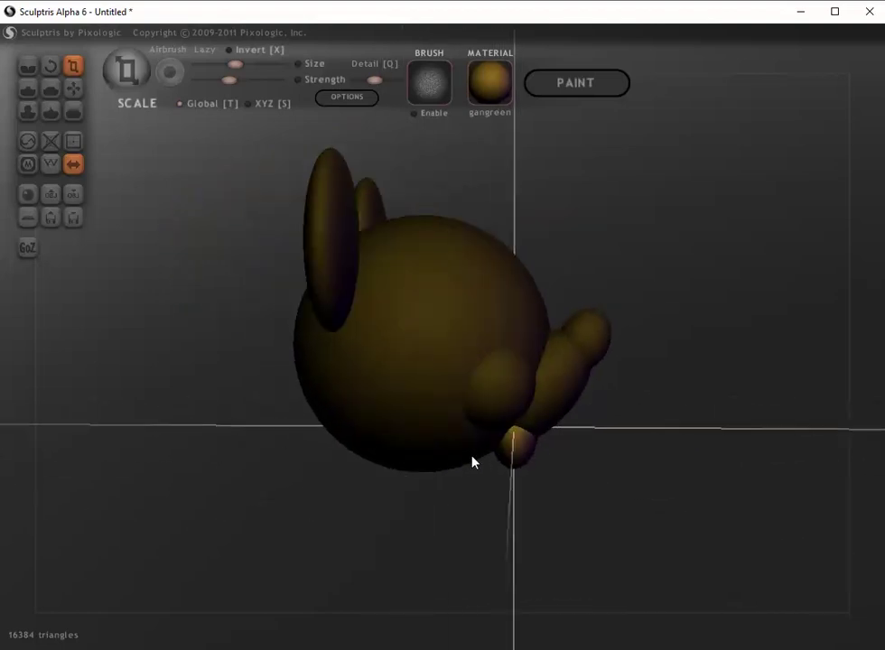
- Tilt the lower-jaw sphere to follow the underside of the snout with global Rotate and check the head from the front
click(50, 65)
mouse_move(513, 444)
mouse_down()
mouse_move(586, 485)
mouse_move(378, 502)
mouse_move(397, 492)
mouse_up()
scroll(433, 456, up, 2)
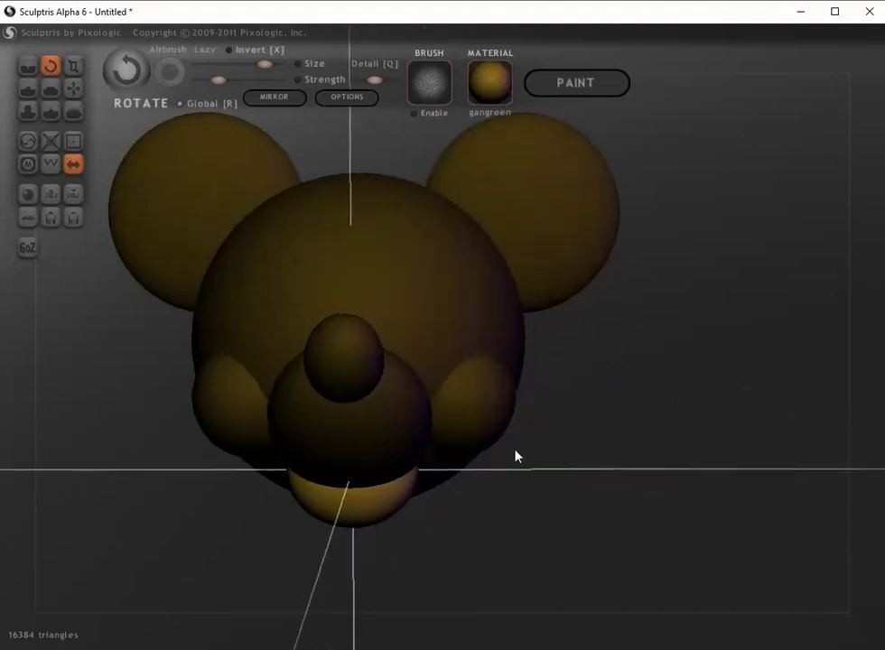
scroll(517, 450, down, 5)
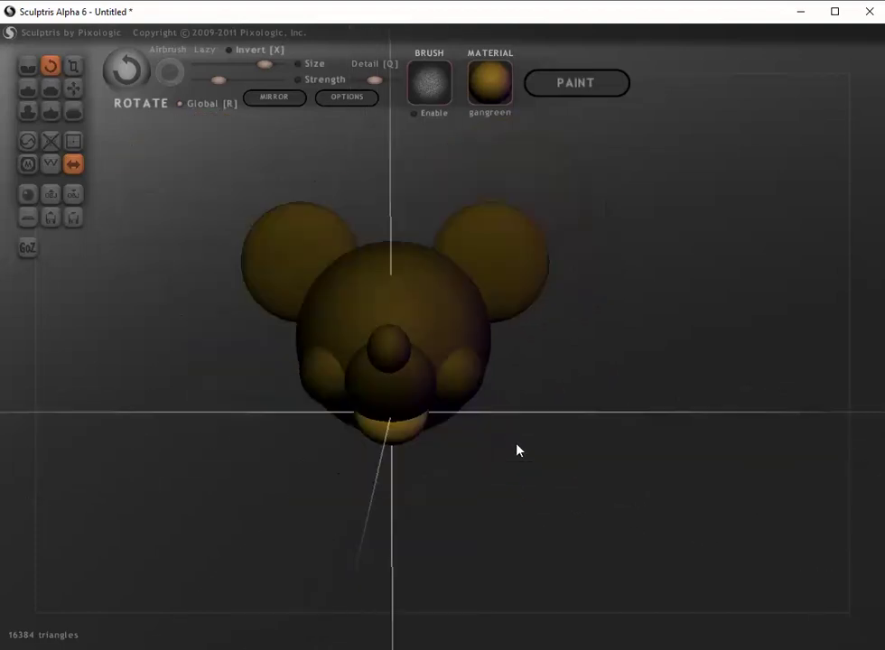
- Add a mirrored pair of spheres on both sides of the head and shrink them with Scale
click(27, 195)
click(441, 359)
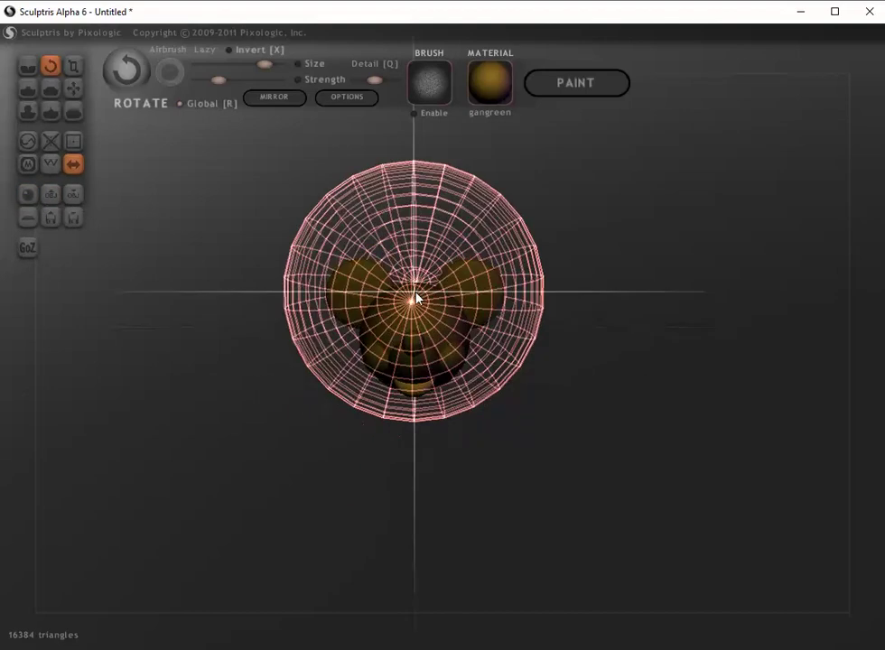
drag(414, 301, 446, 303)
click(73, 87)
click(75, 65)
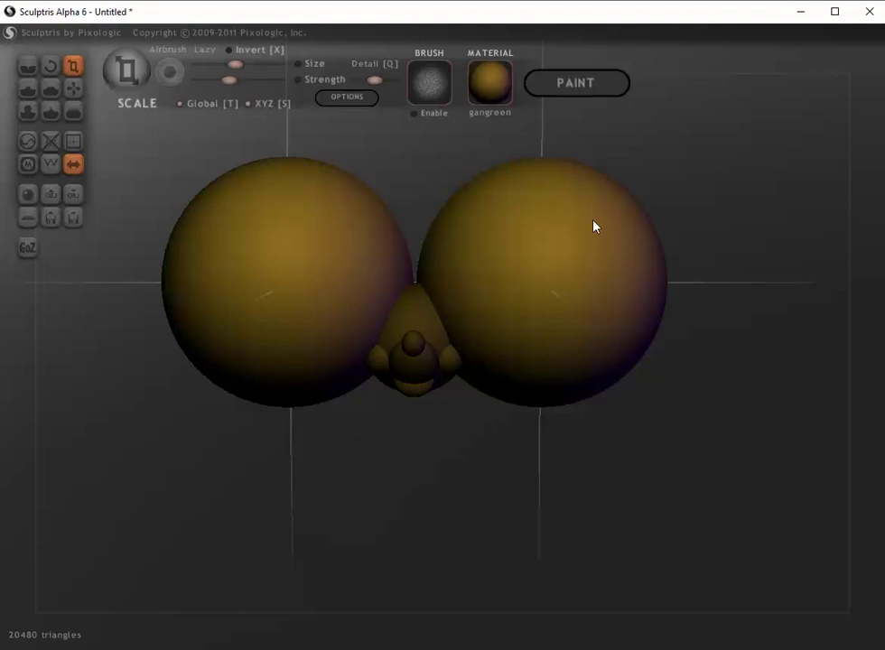
drag(594, 227, 225, 424)
- Move the mirrored spheres onto the face above the snout with Grab and scale them into upright eye ovals flattened front to back
click(74, 88)
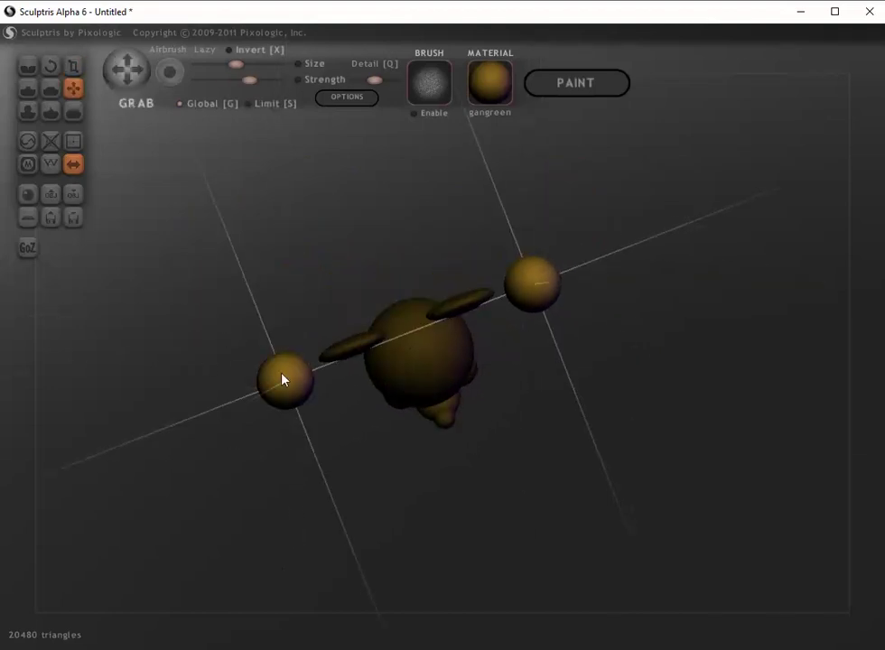
right_drag(282, 375, 262, 293)
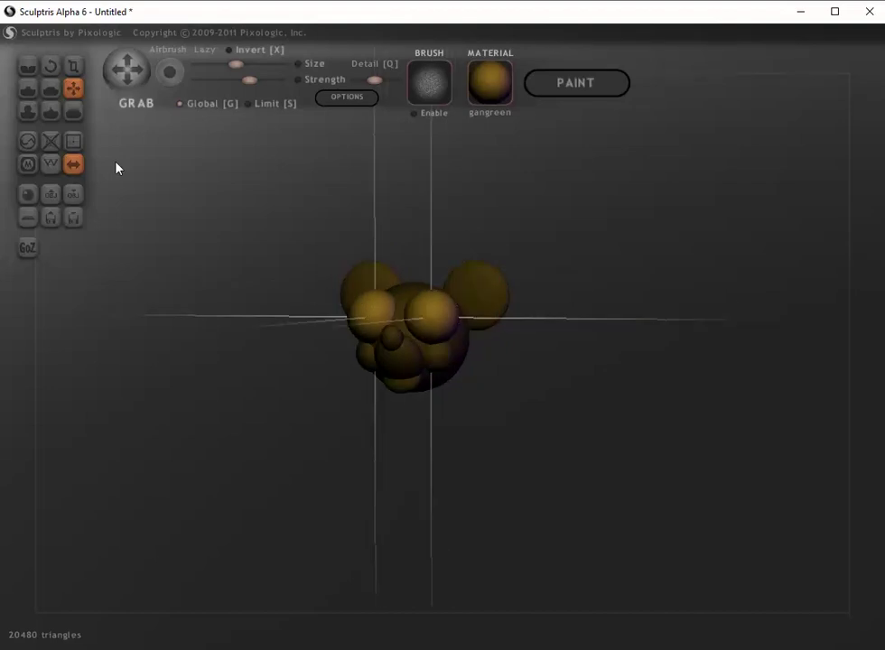
click(74, 65)
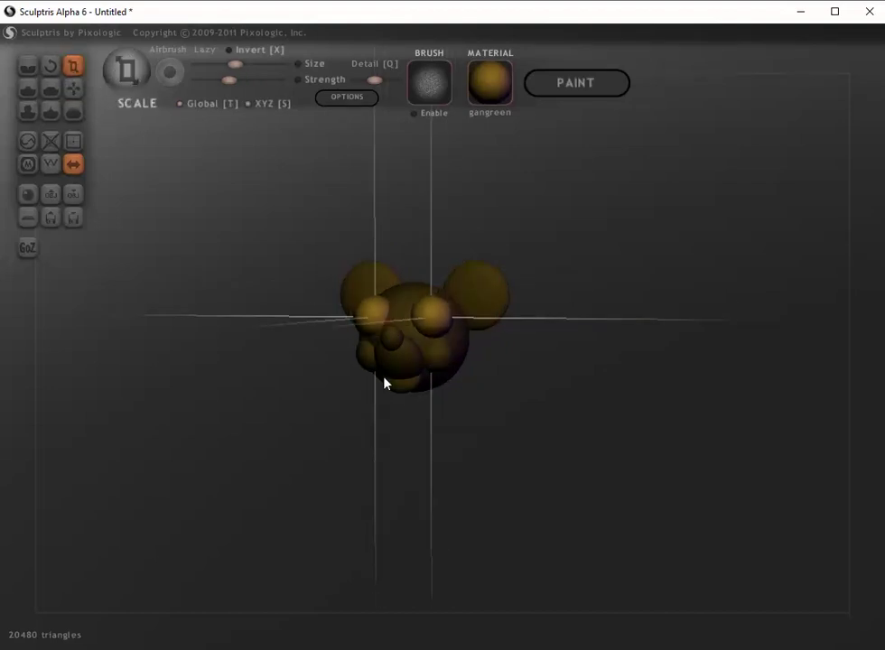
right_drag(373, 394, 451, 388)
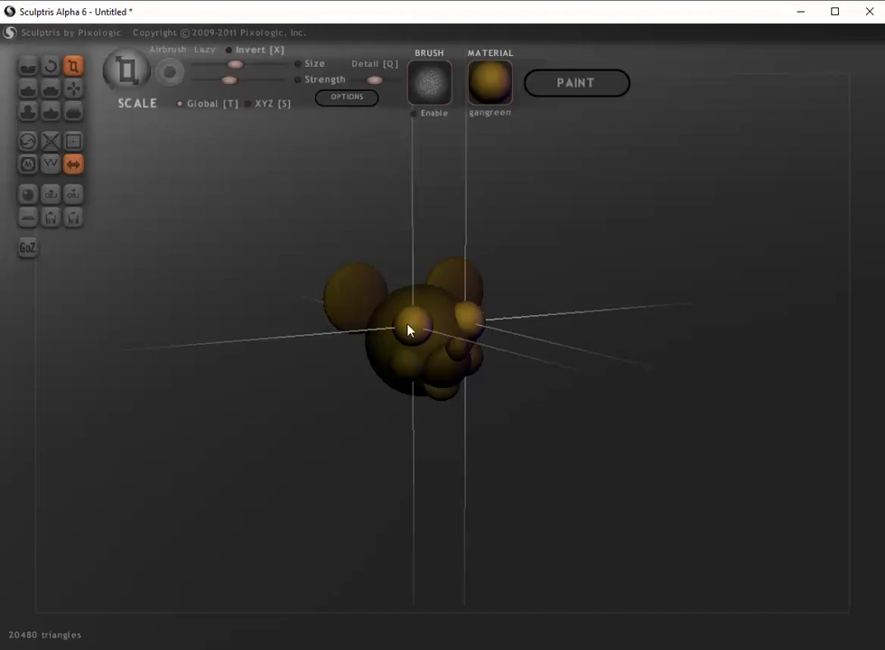
right_drag(408, 331, 502, 321)
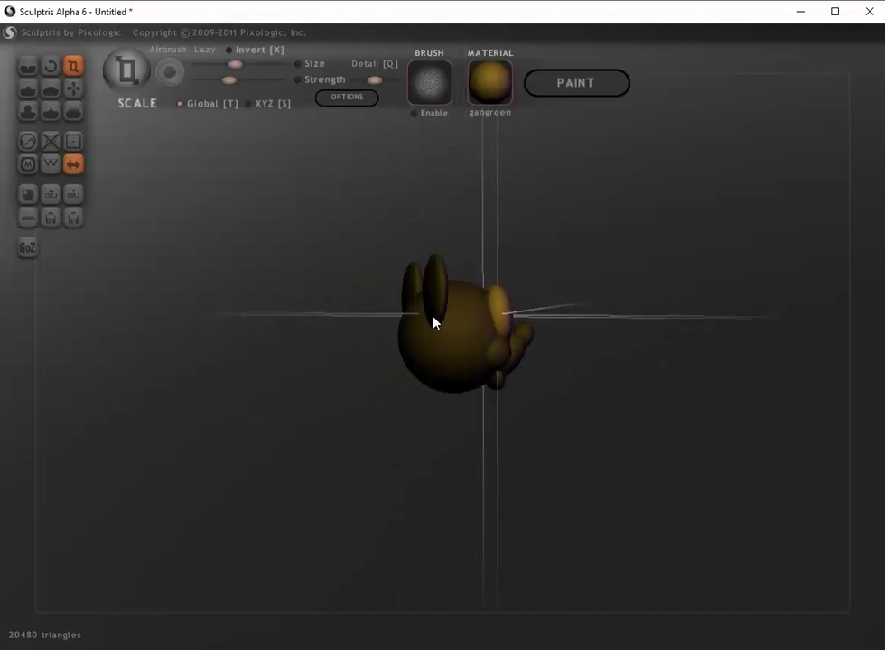
right_drag(417, 322, 273, 344)
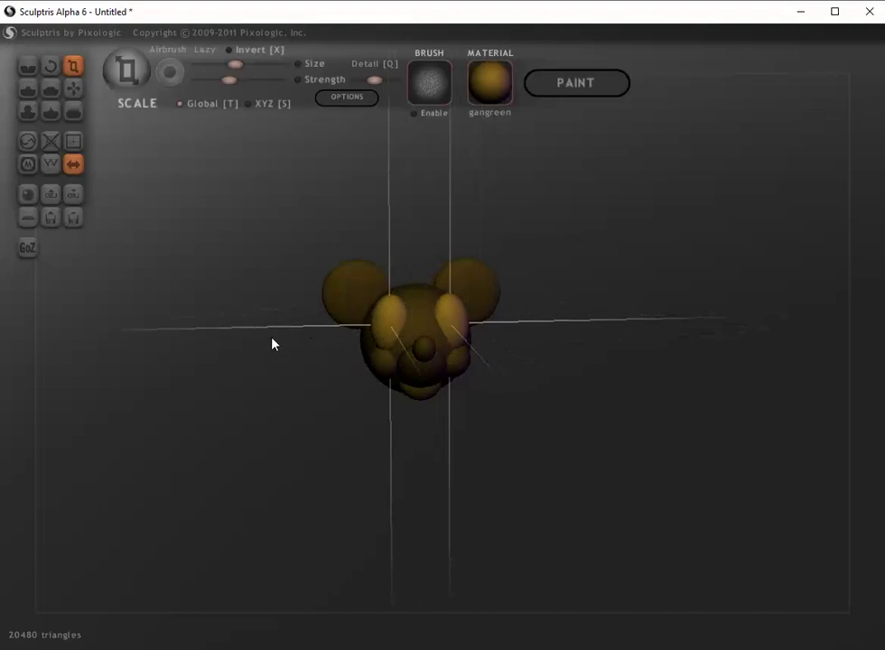
- Tilt the eye ovals backward in side view with Rotate to follow the slope of the face
click(50, 66)
scroll(336, 340, up, 3)
drag(336, 331, 477, 354)
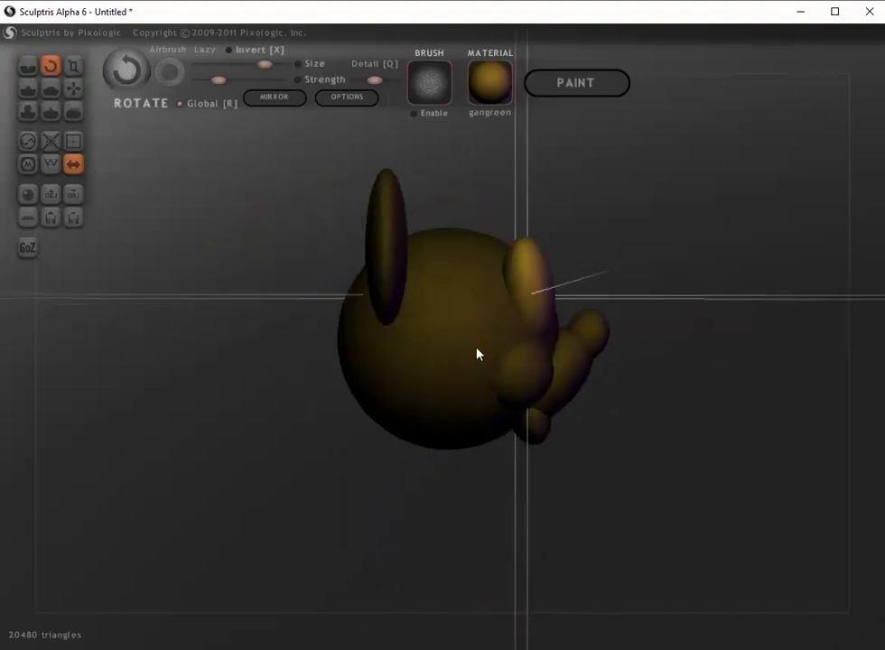
drag(539, 315, 582, 350)
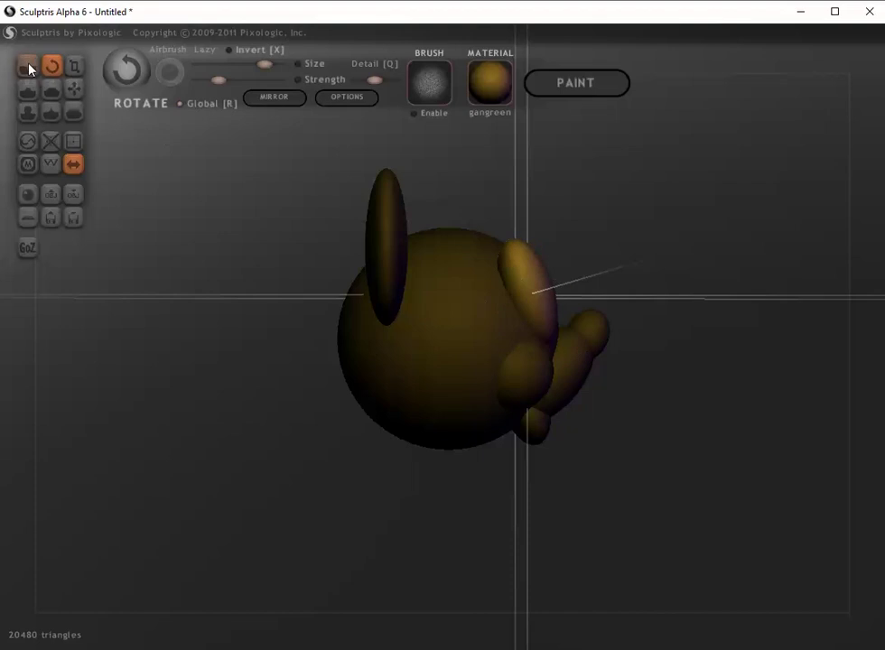
- Thin the eye ovals front to back with Scale and move them slightly forward and down with Grab
click(74, 66)
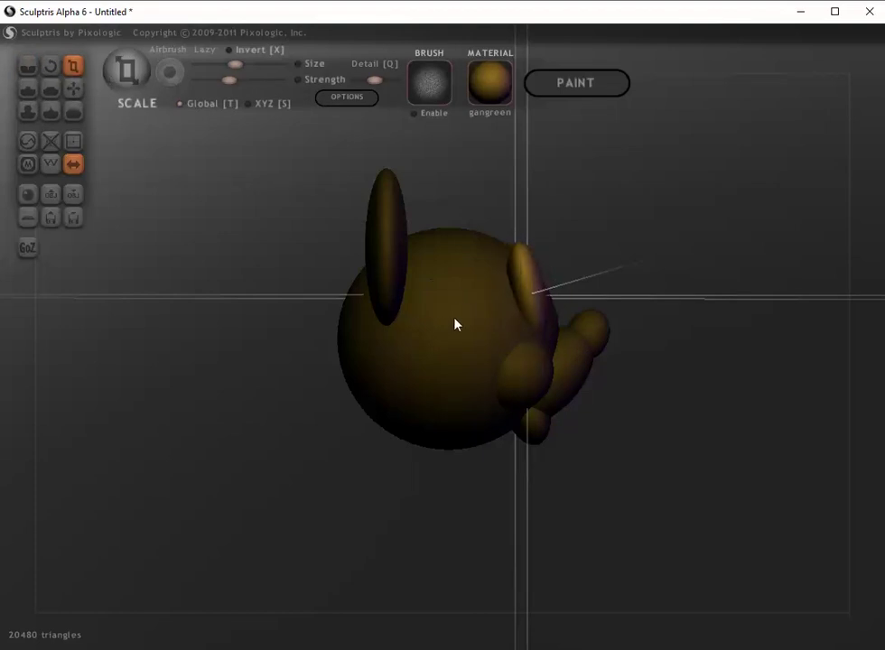
drag(492, 346, 326, 363)
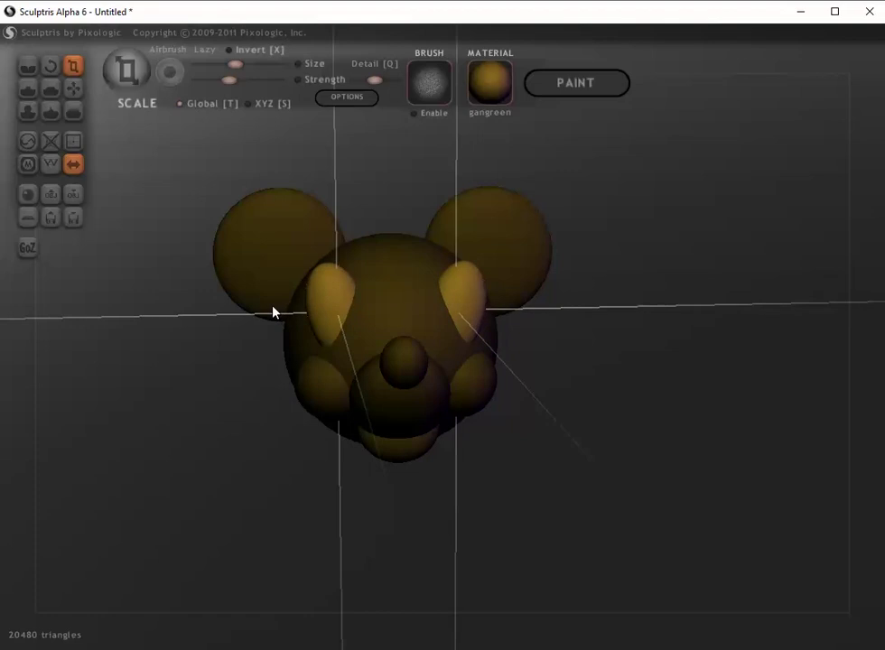
drag(274, 312, 421, 304)
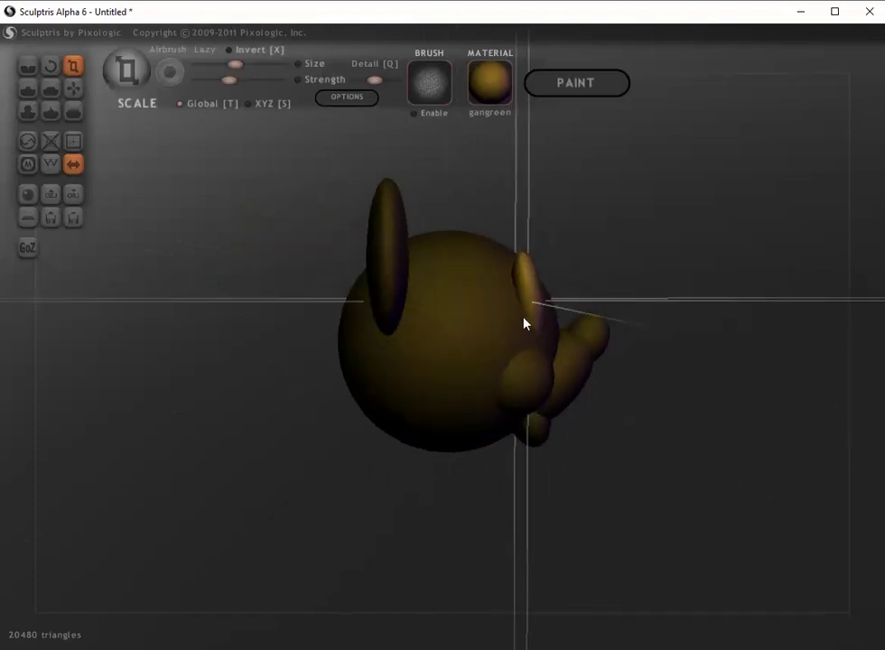
click(73, 88)
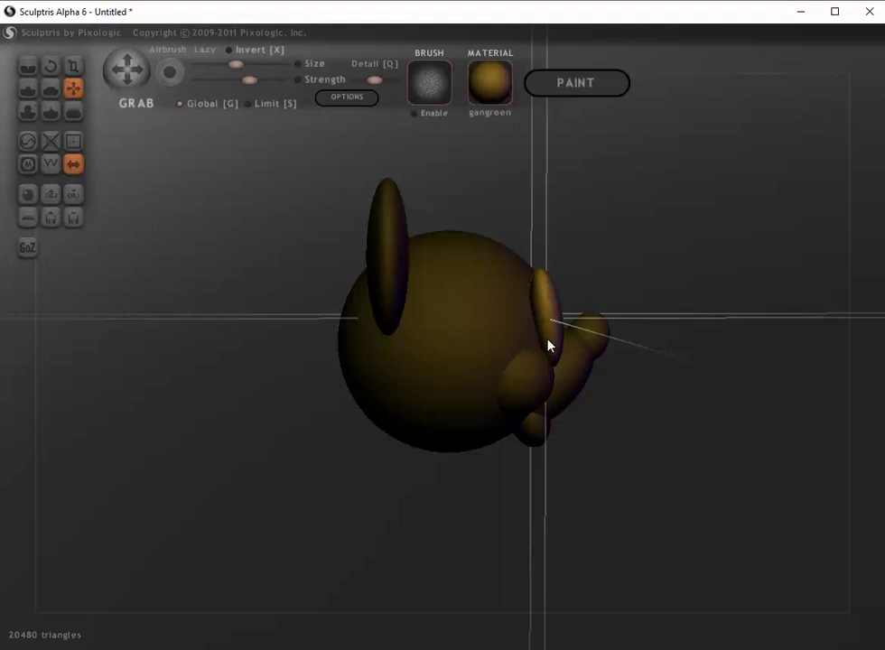
right_drag(549, 344, 674, 476)
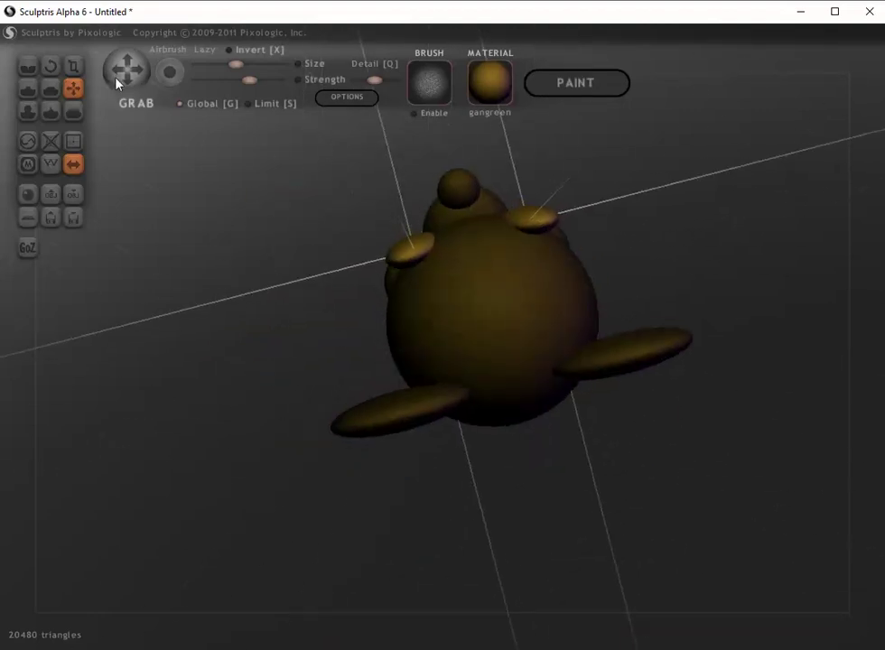
- Rotate the eye ovals from above to follow the head's curve and move them closer together with Grab
click(49, 66)
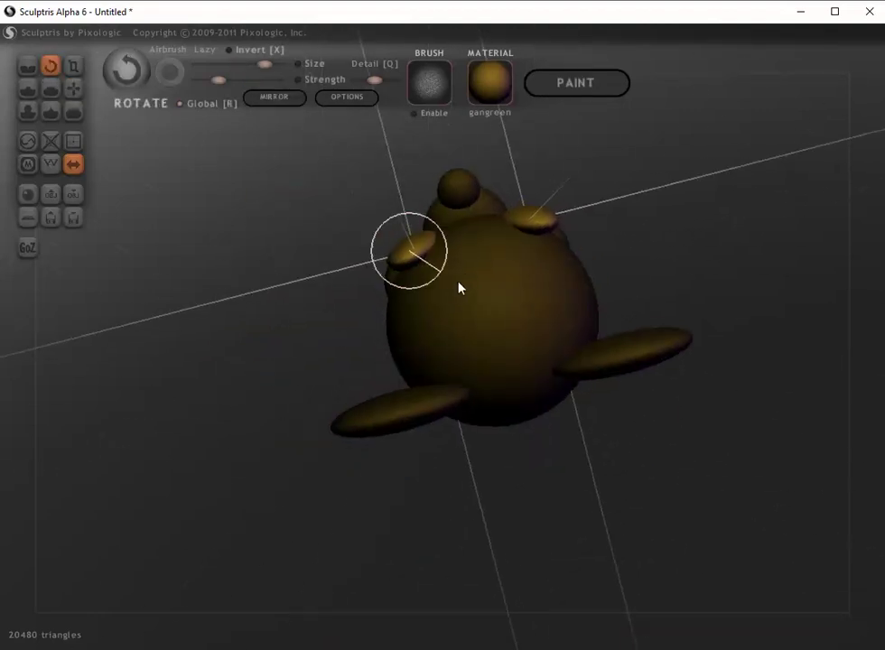
right_drag(470, 276, 478, 212)
click(73, 88)
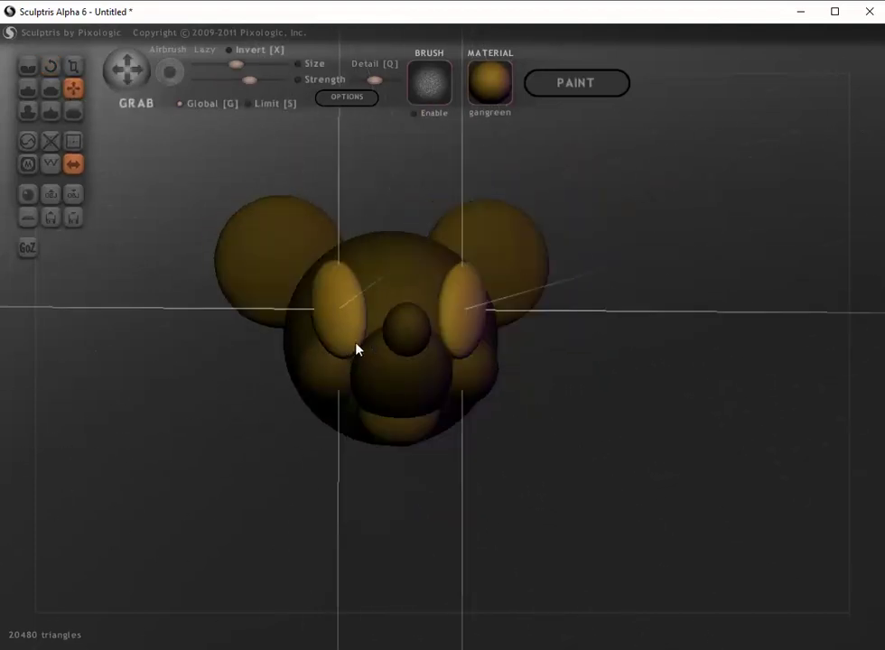
drag(356, 343, 372, 334)
right_drag(372, 334, 410, 347)
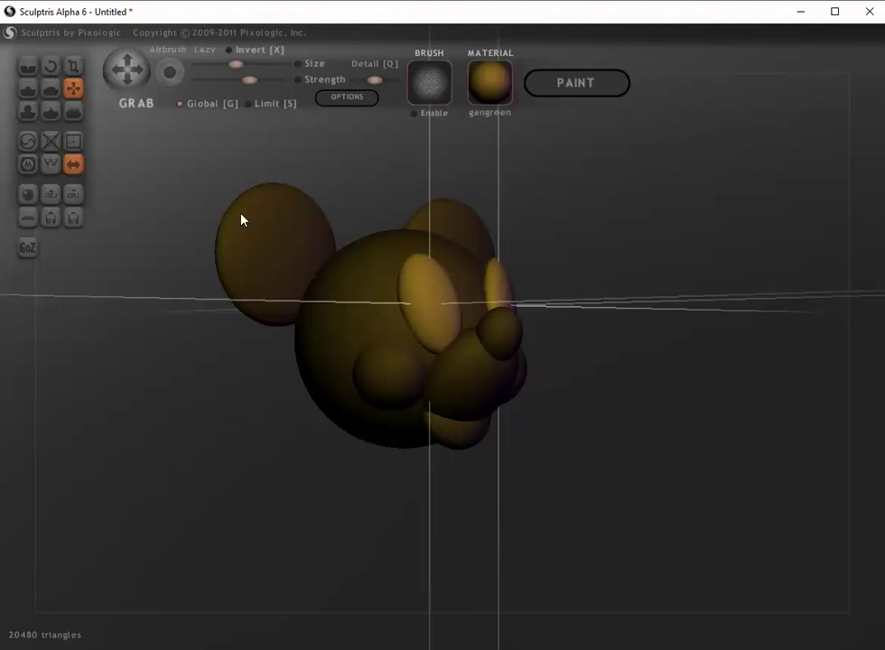
- Reduce the eye ovals with Scale and lower them into the face beside the nose with Grab
click(72, 66)
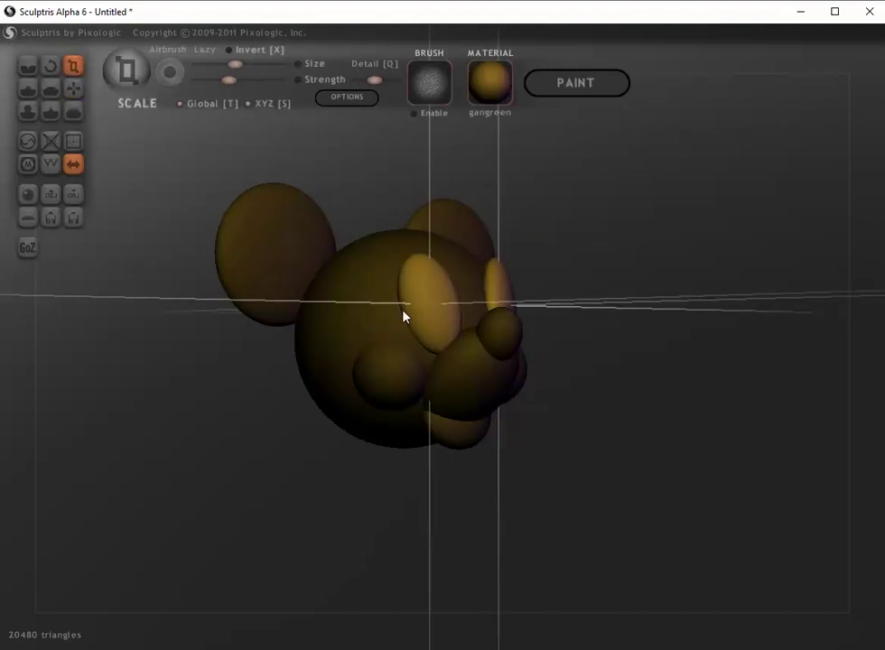
right_drag(383, 382, 450, 389)
click(72, 87)
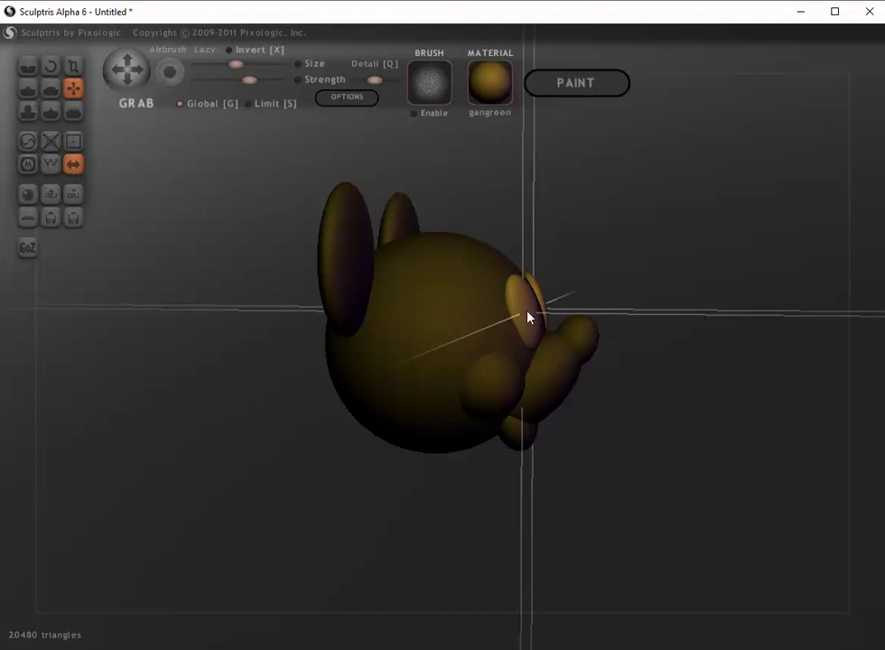
right_drag(529, 312, 105, 127)
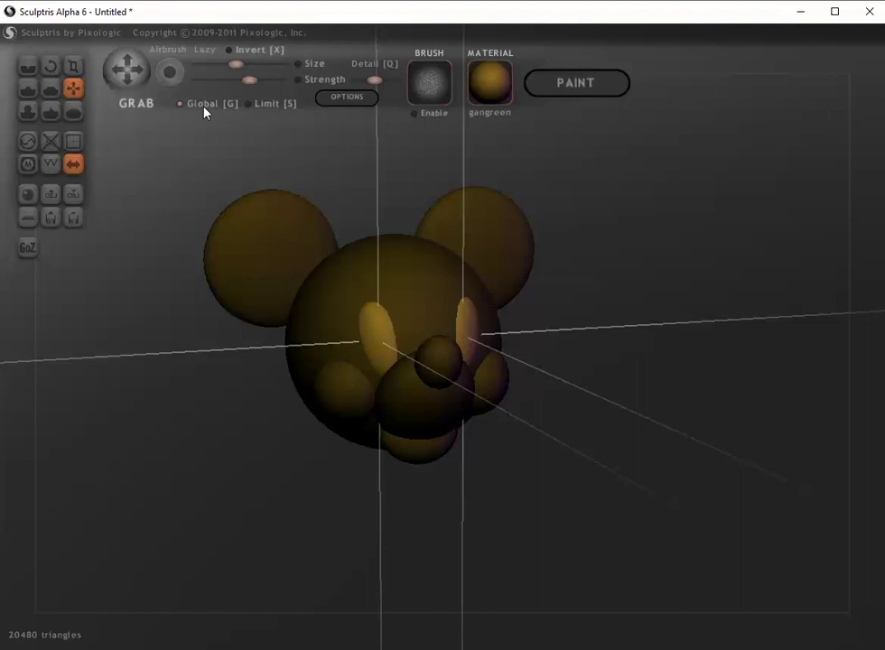
- Enlarge the eye ovals slightly with Scale so they rise a little higher on the face
click(72, 65)
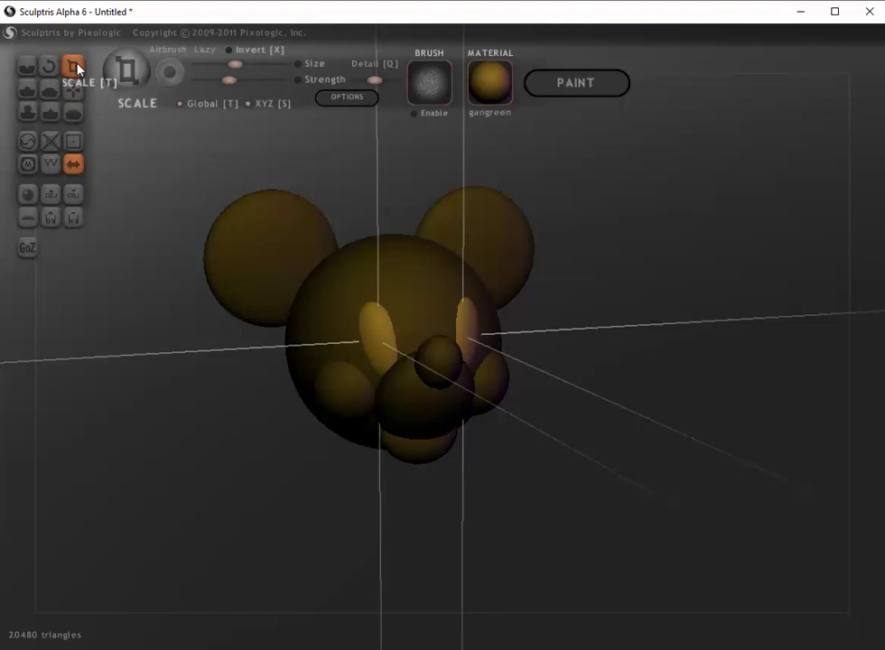
drag(376, 354, 379, 311)
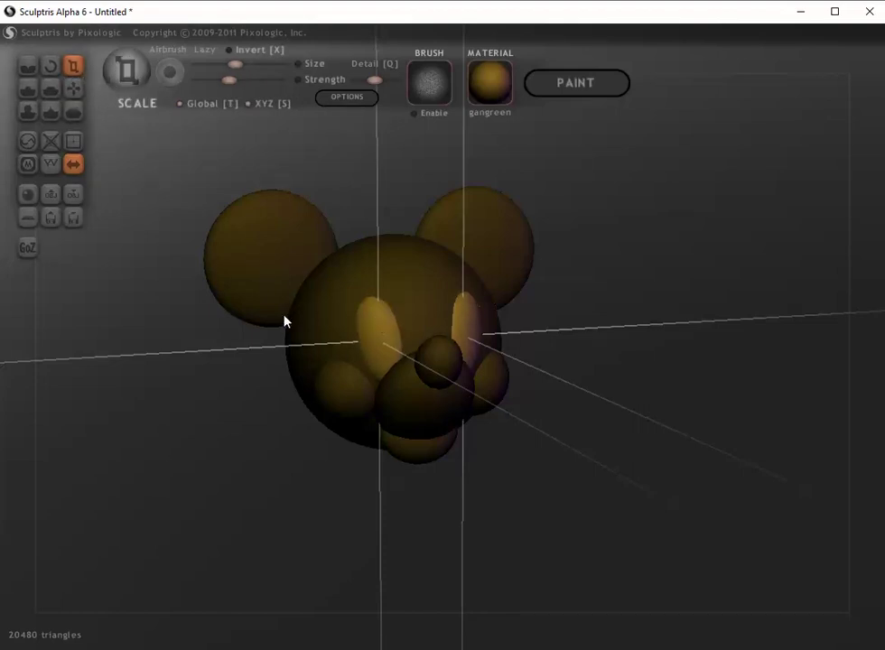
drag(160, 223, 178, 259)
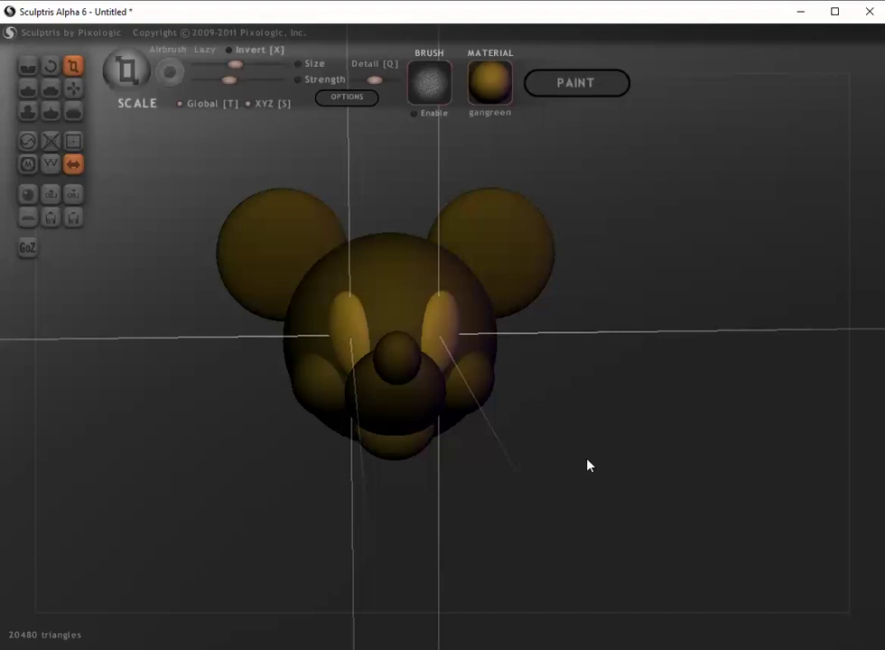
- Duplicate the eye ovals beside the head and shrink the copies with Scale to about half size as pupils
key(ctrl+v)
click(562, 411)
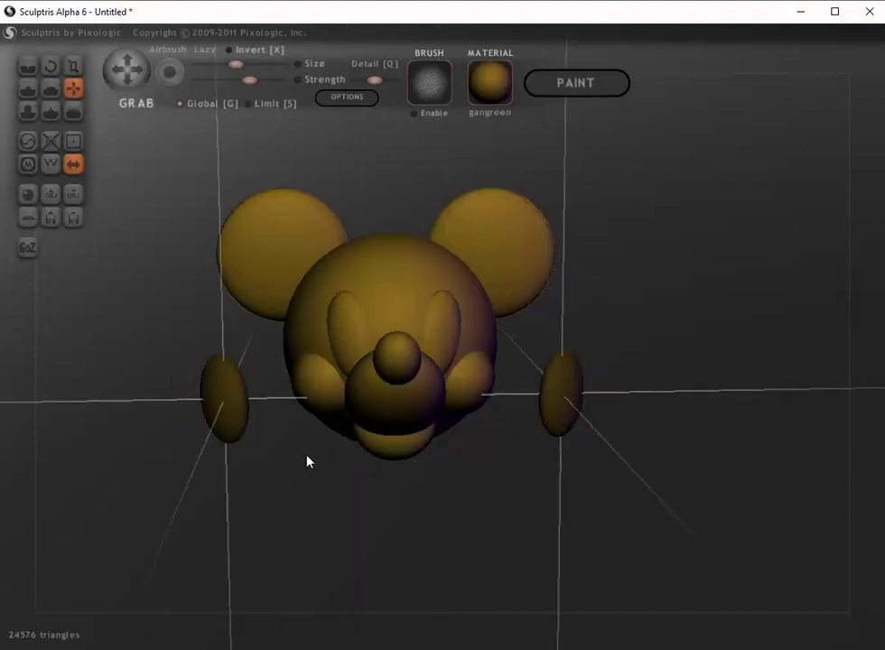
click(227, 414)
drag(245, 437, 204, 580)
click(71, 65)
- Move the pupil ovals with Grab onto the front of the eyes, in their lower inner part beside the nose
click(73, 87)
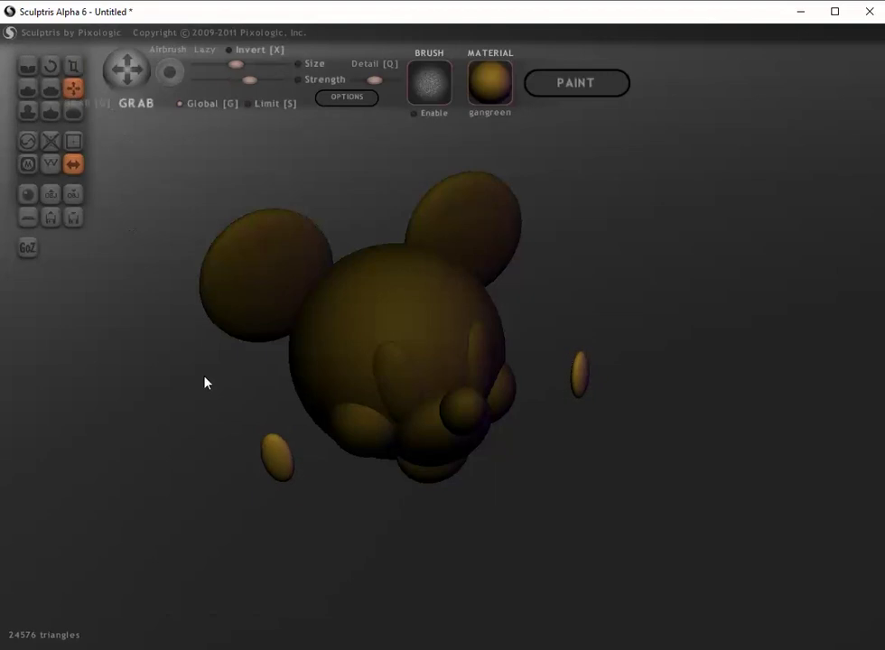
drag(204, 381, 479, 351)
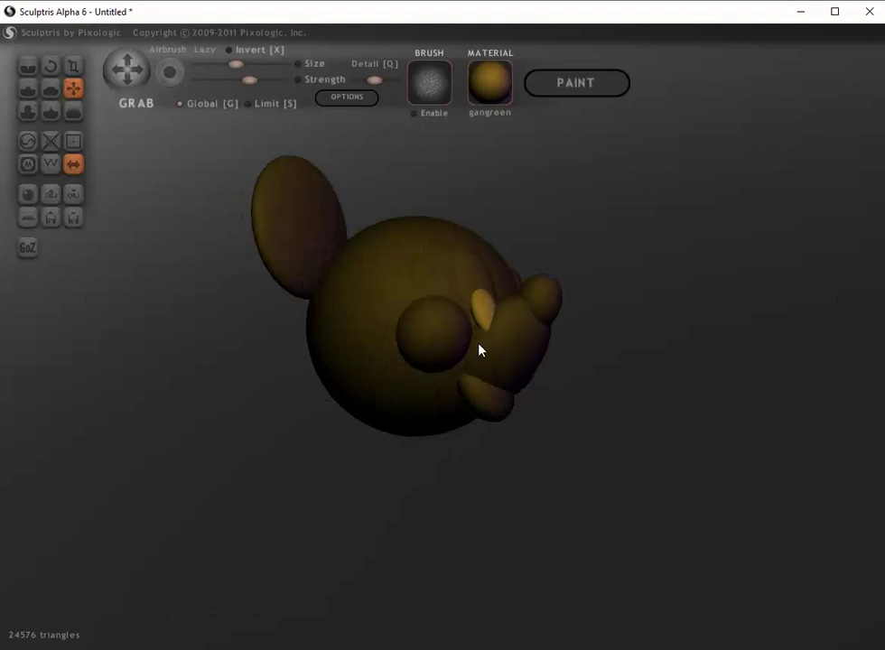
drag(481, 300, 392, 393)
scroll(594, 409, down, 2)
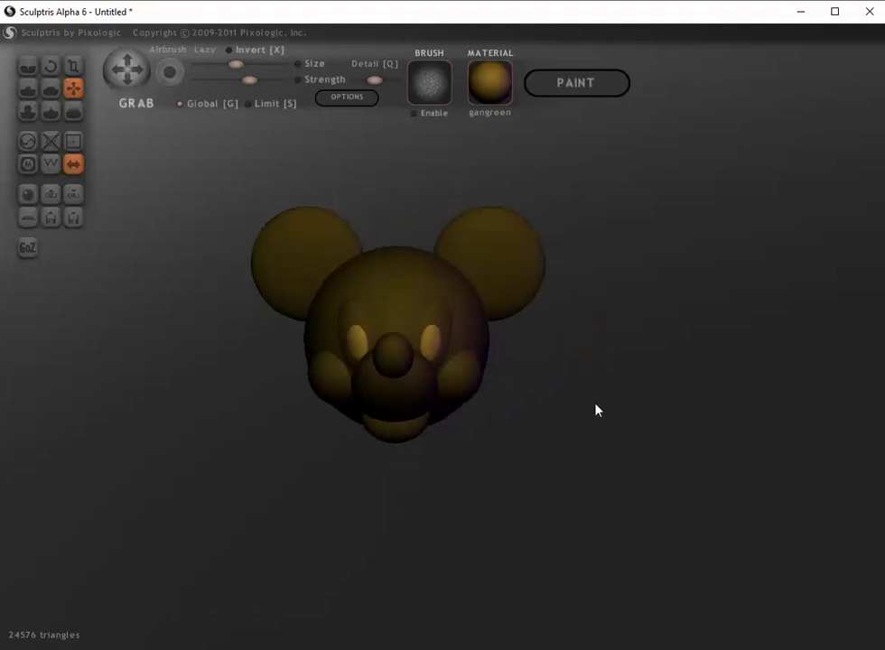
scroll(594, 409, up, 4)
mouse_move(594, 409)
mouse_down()
mouse_move(480, 413)
mouse_move(662, 409)
mouse_move(650, 396)
mouse_move(618, 413)
mouse_move(575, 417)
mouse_move(720, 402)
mouse_move(534, 412)
mouse_move(617, 400)
mouse_move(646, 408)
mouse_move(607, 412)
mouse_up()
scroll(588, 410, down, 3)
scroll(614, 397, up, 3)
scroll(647, 408, up, 3)
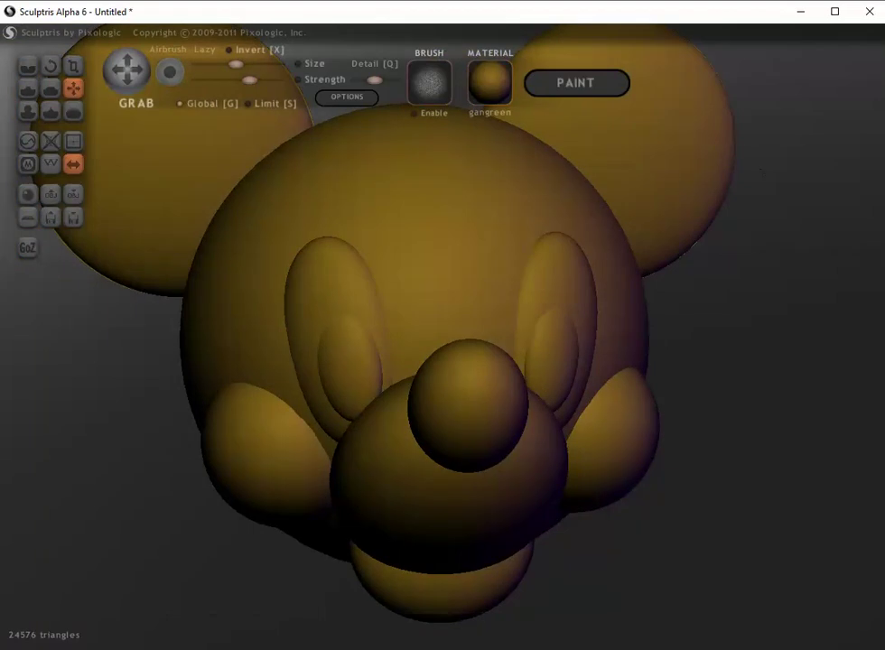